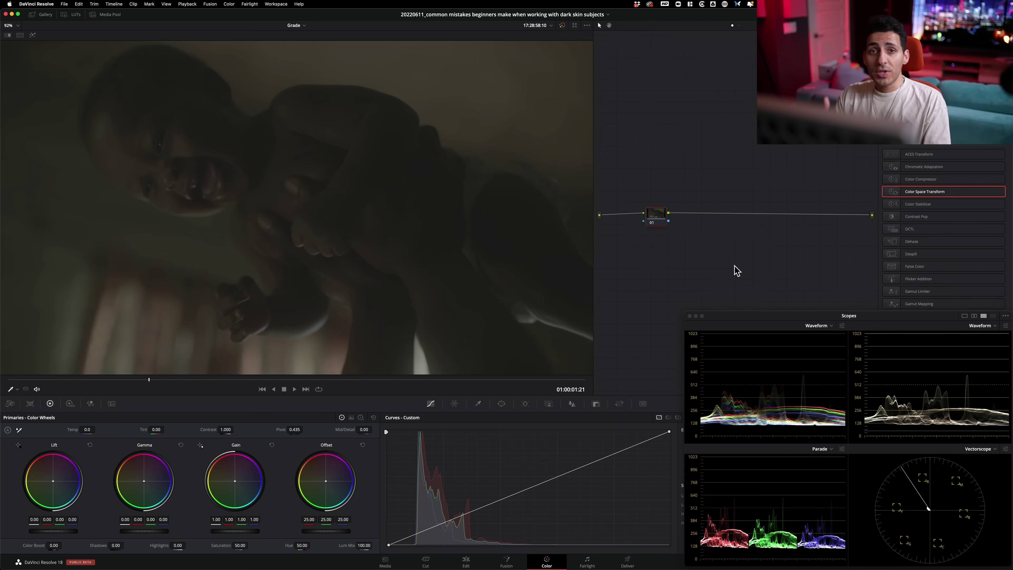
Apply Color Space Transform to node 01 with input REDWideGamutRGB / RED Log3G10
key("super+Tab")
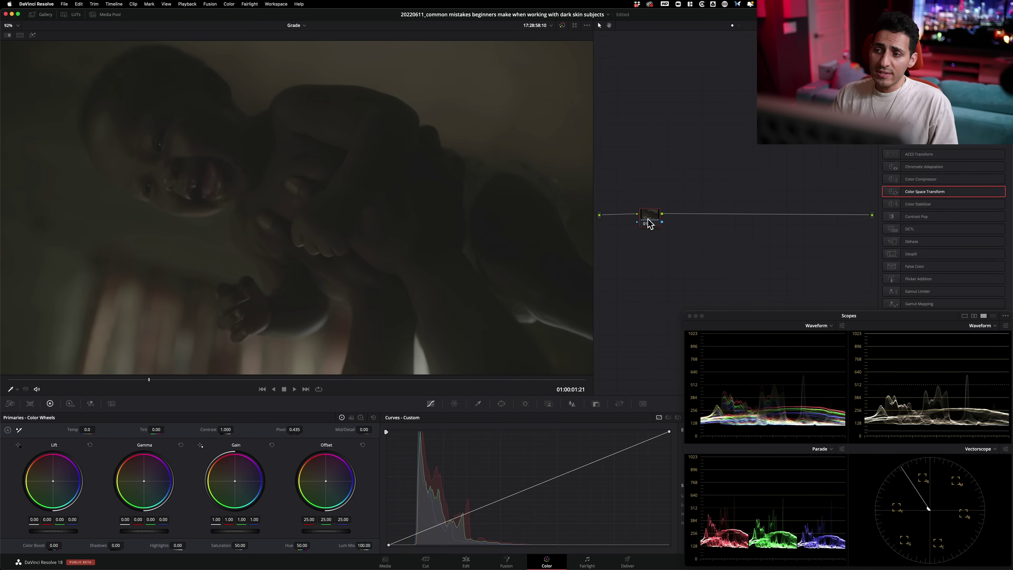
left_click_drag(648, 223, 647, 223)
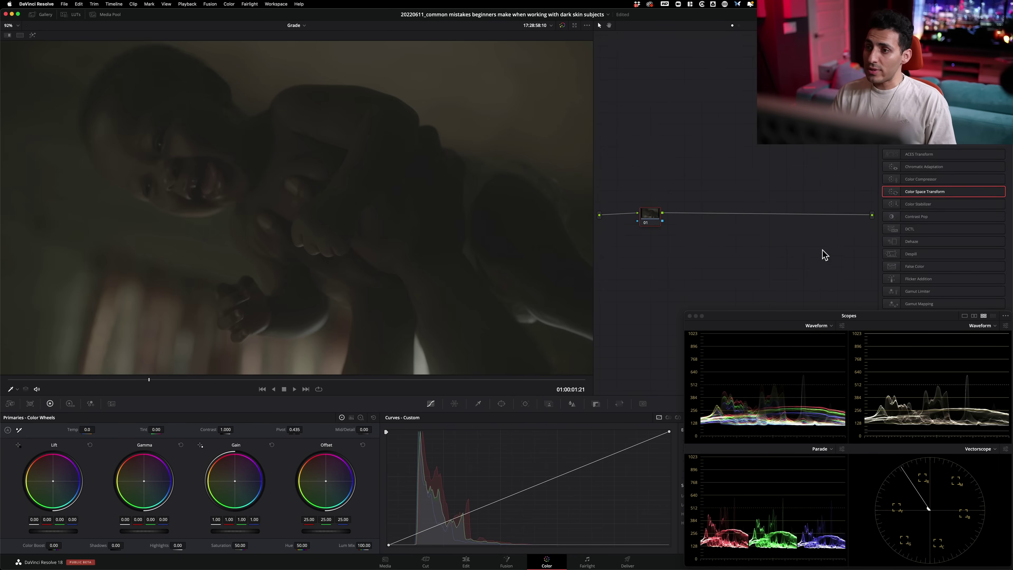
left_click_drag(926, 191, 646, 220)
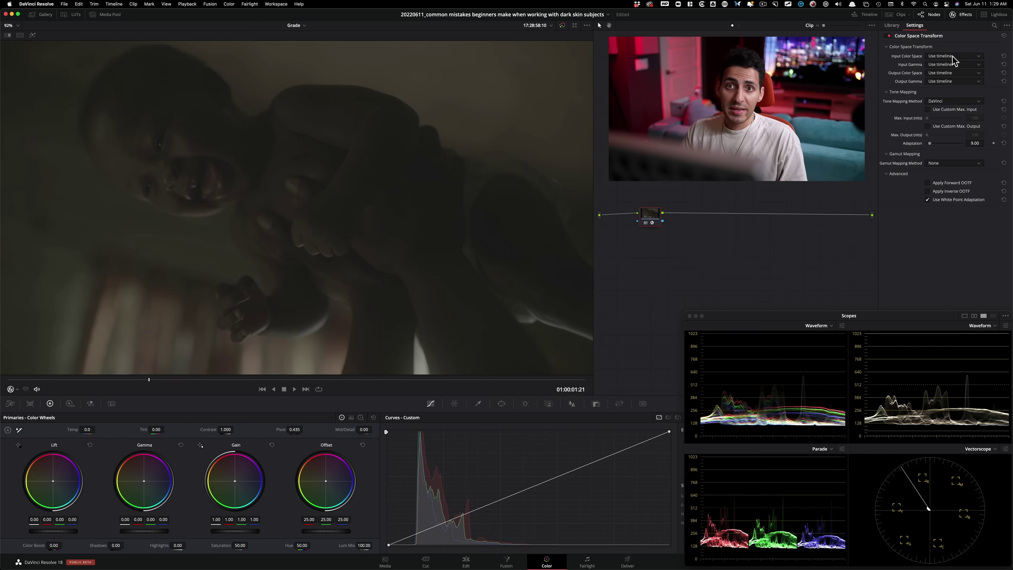
left_click(953, 56)
scroll(951, 84, "down", 5)
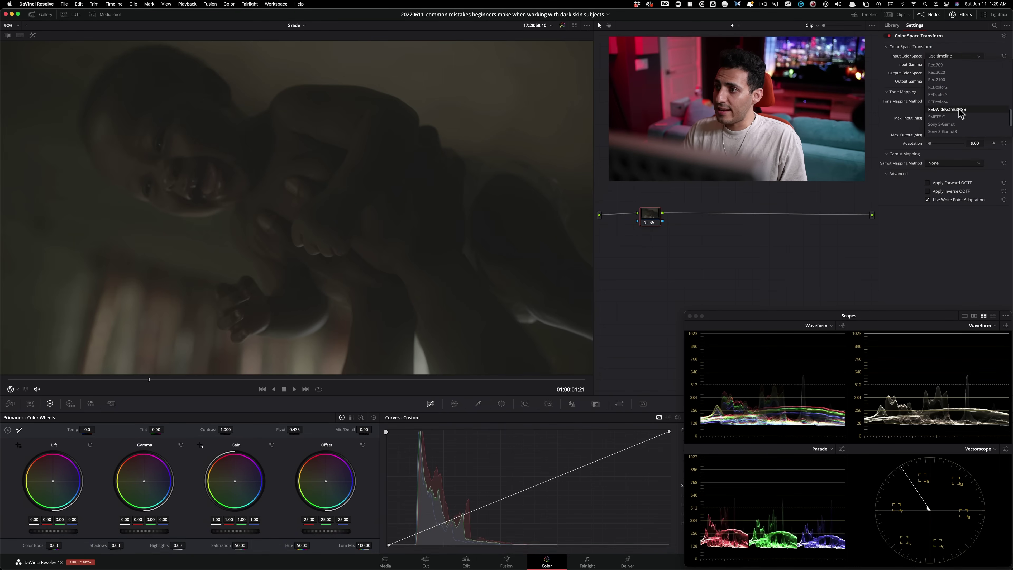
left_click(960, 110)
left_click(952, 64)
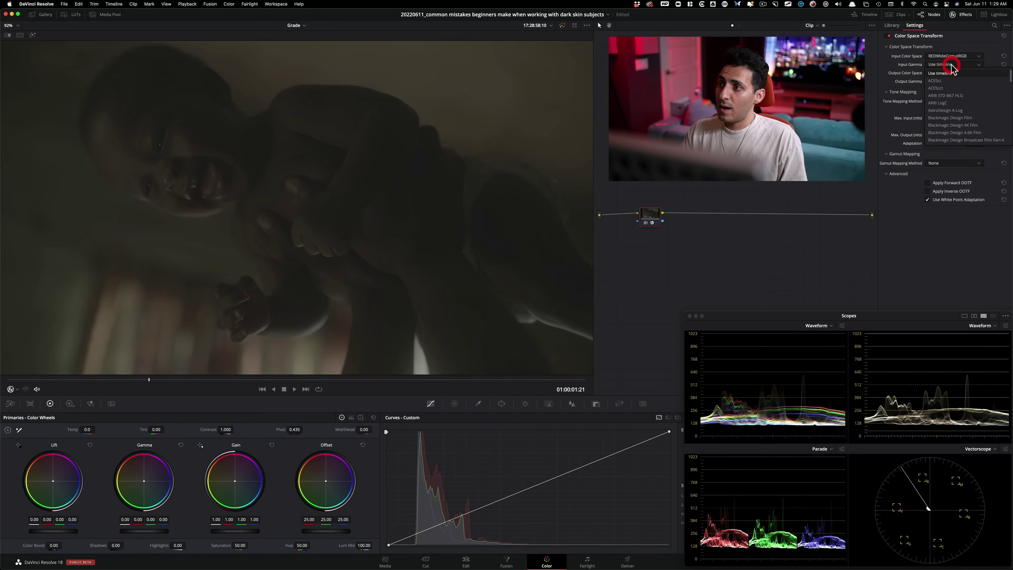
scroll(955, 78, "down", 15)
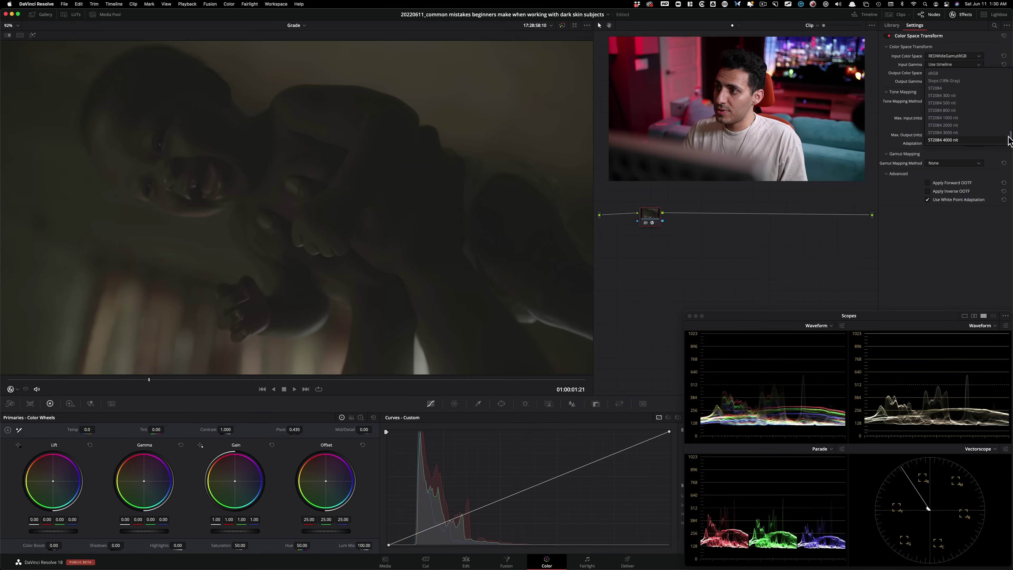
left_click_drag(1011, 138, 1011, 121)
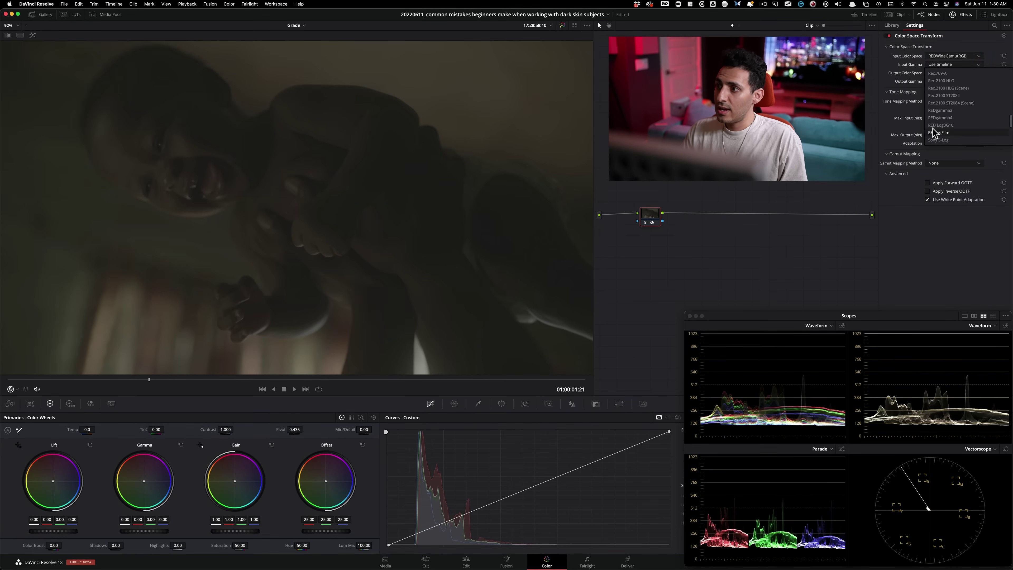
left_click(959, 127)
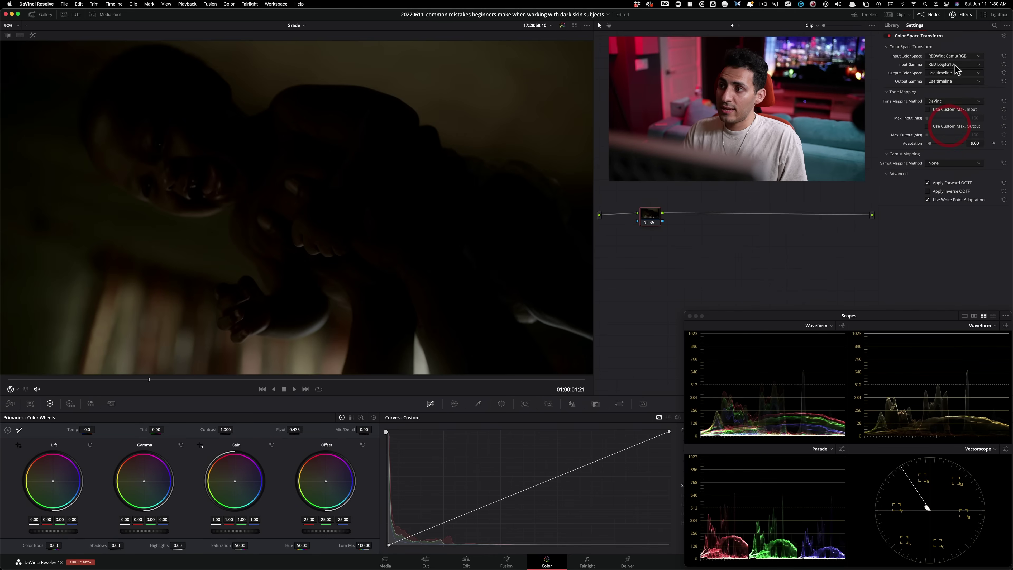
Set the transform's output to Rec.709 with Gamma 2.4
left_click(949, 73)
key("r")
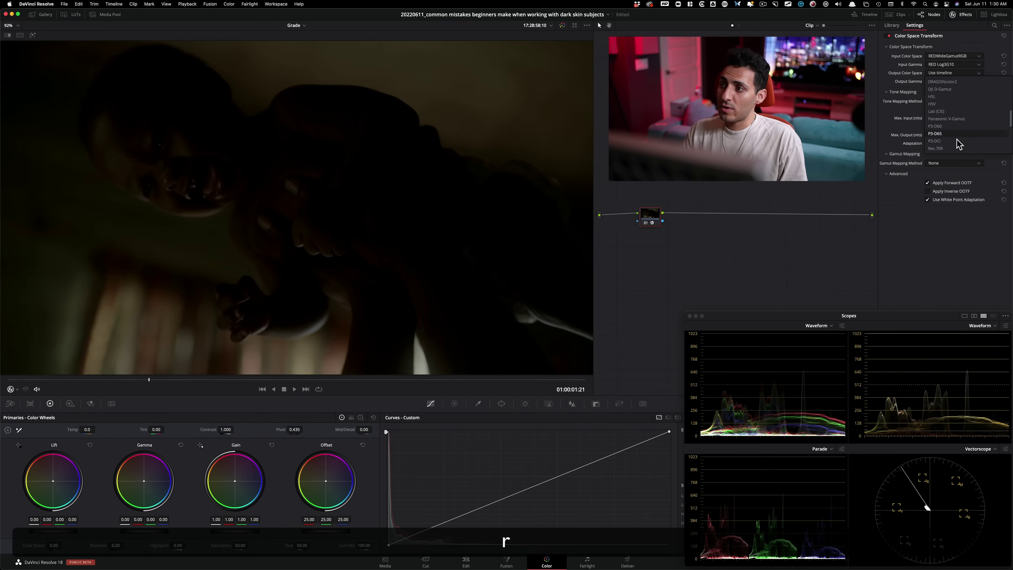
left_click(942, 150)
left_click(962, 81)
key("g")
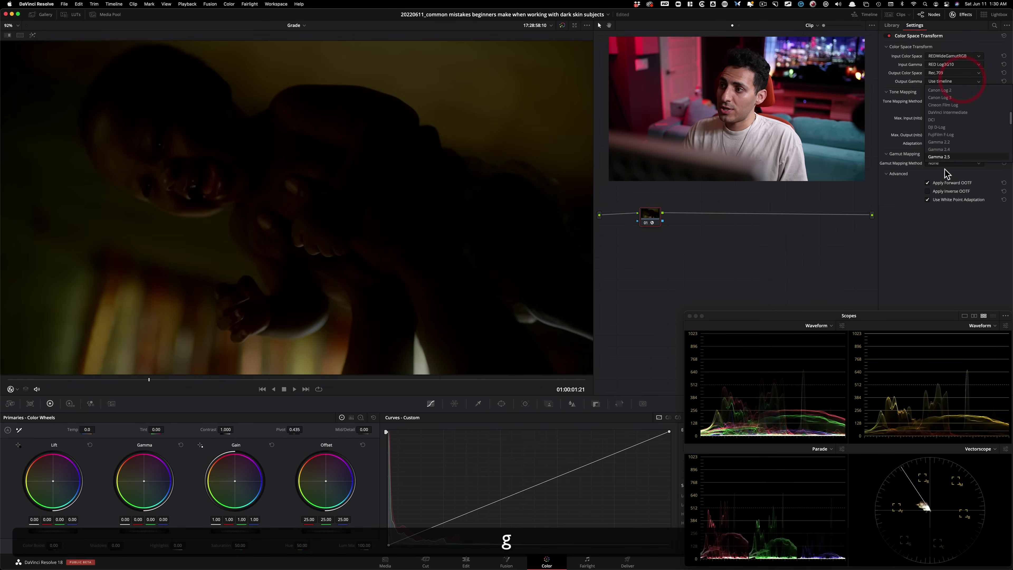
left_click(955, 140)
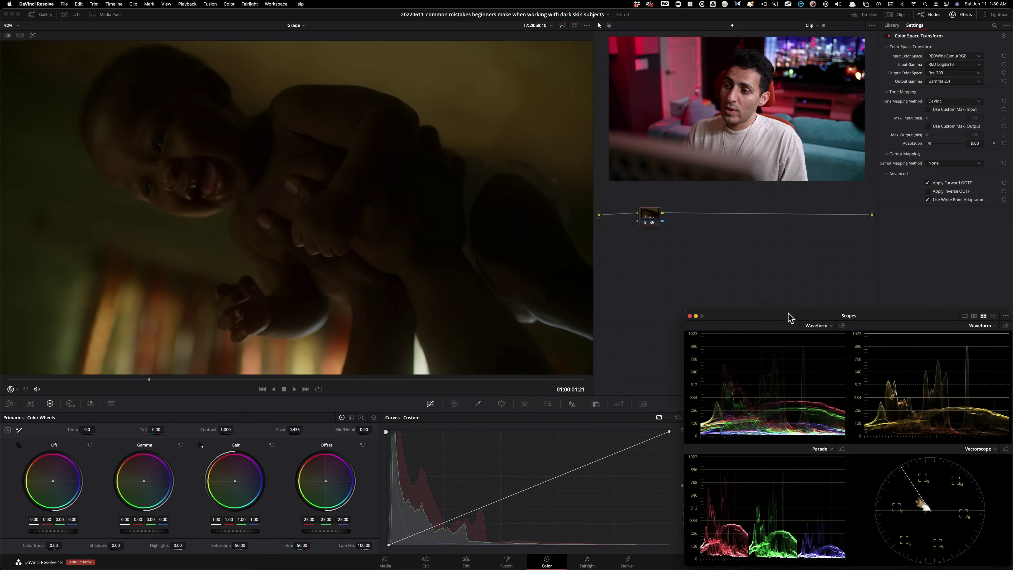
left_click_drag(790, 317, 728, 253)
View the Color Management page: DaVinci YRGB color science, DaVinci WG/Intermediate timeline space
left_click(1002, 562)
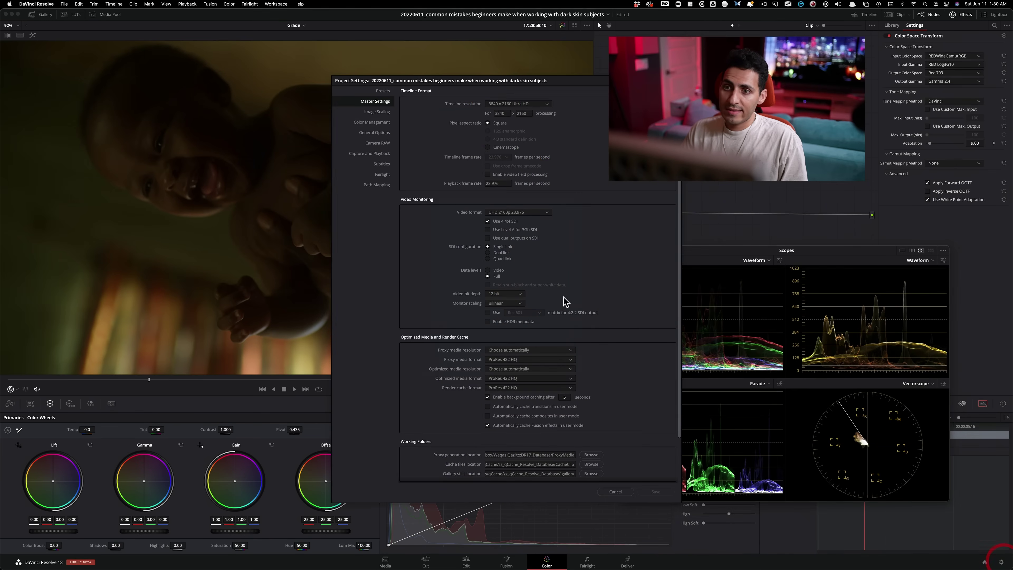
left_click(351, 123)
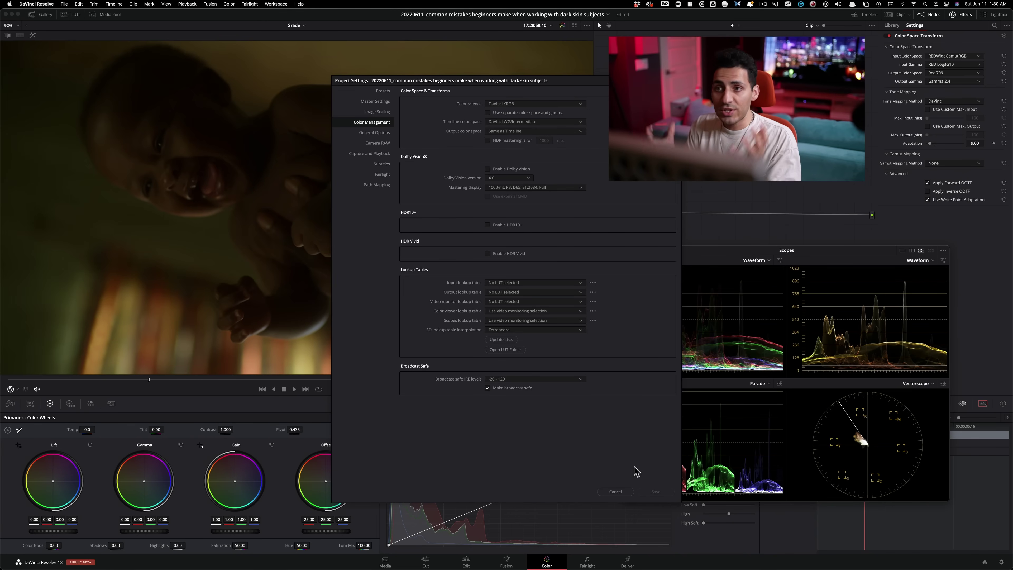
Close Project Settings, add serial node 02 with Gain 1.78, Gamma 0.05, Lift -0.01, and compare
key("Escape")
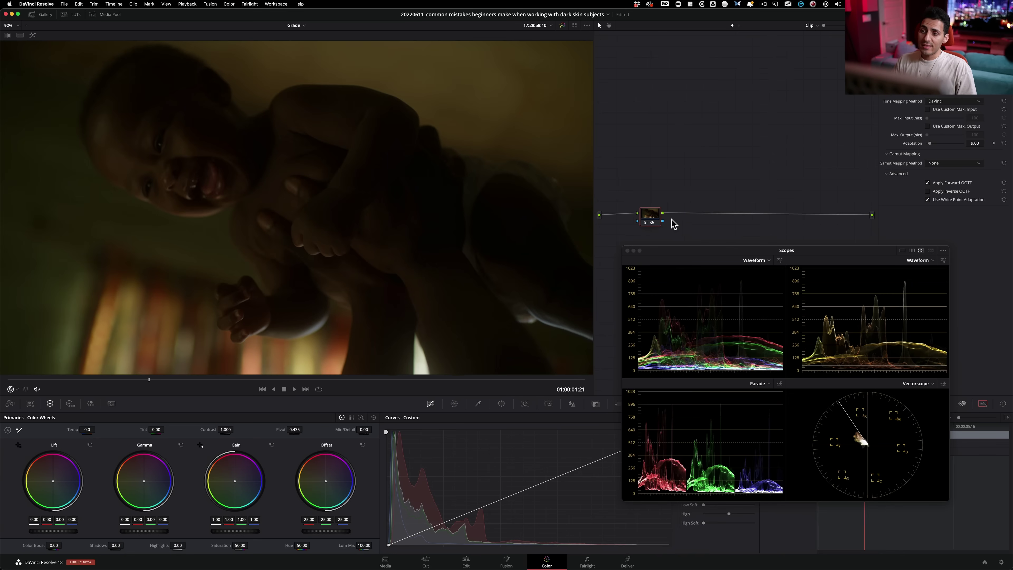
mouse_move(653, 219)
left_mouse_down()
mouse_move(656, 203)
mouse_move(651, 221)
left_mouse_up()
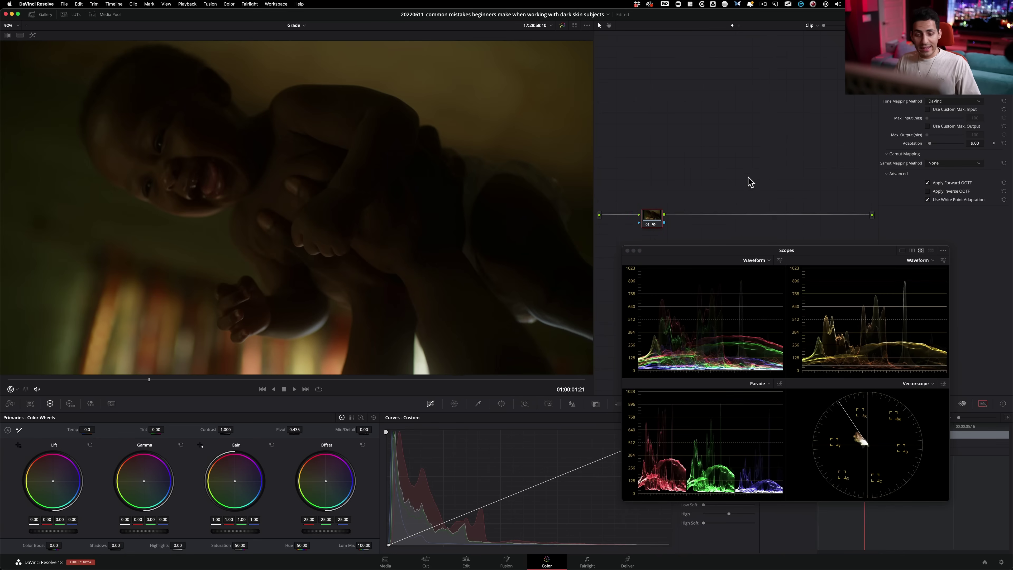
key("alt+s")
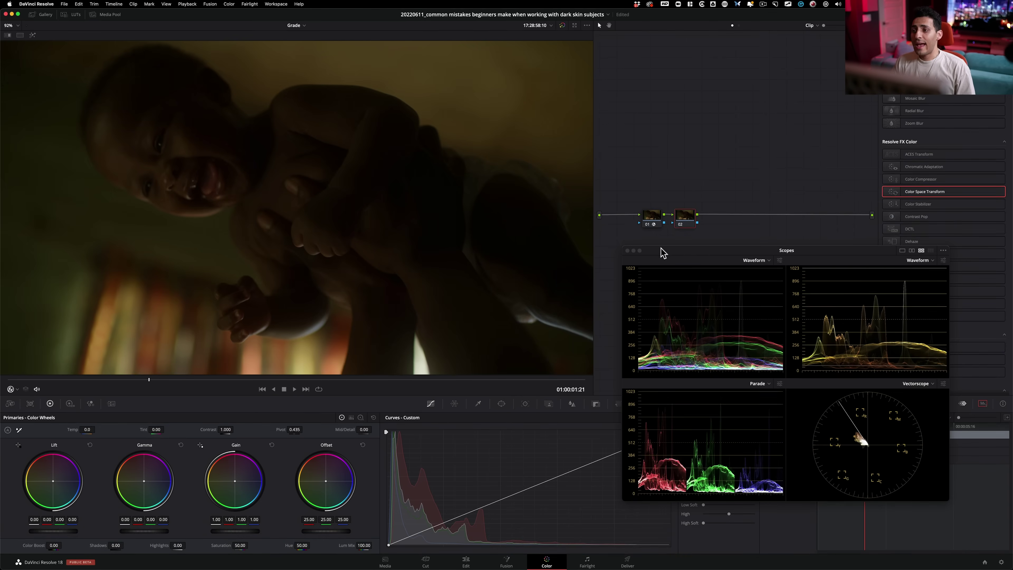
left_click_drag(713, 255, 771, 320)
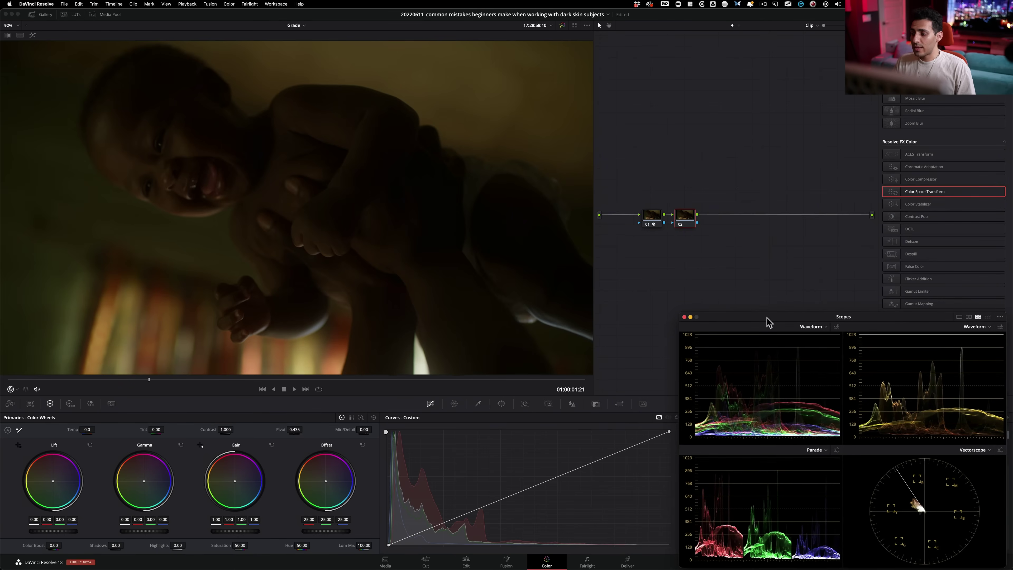
left_click_drag(690, 218, 712, 217)
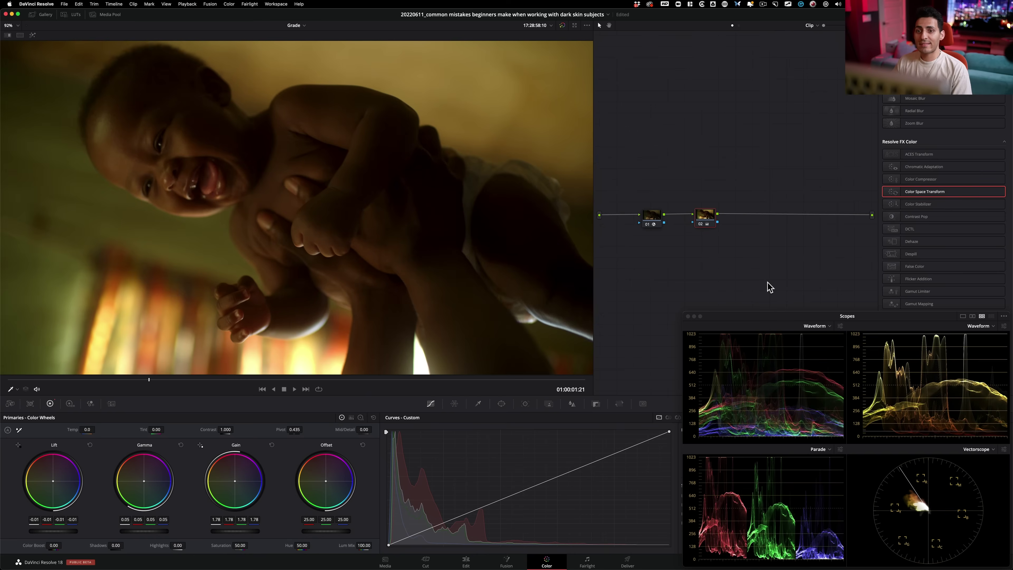
key("super+d")
key("super+d")
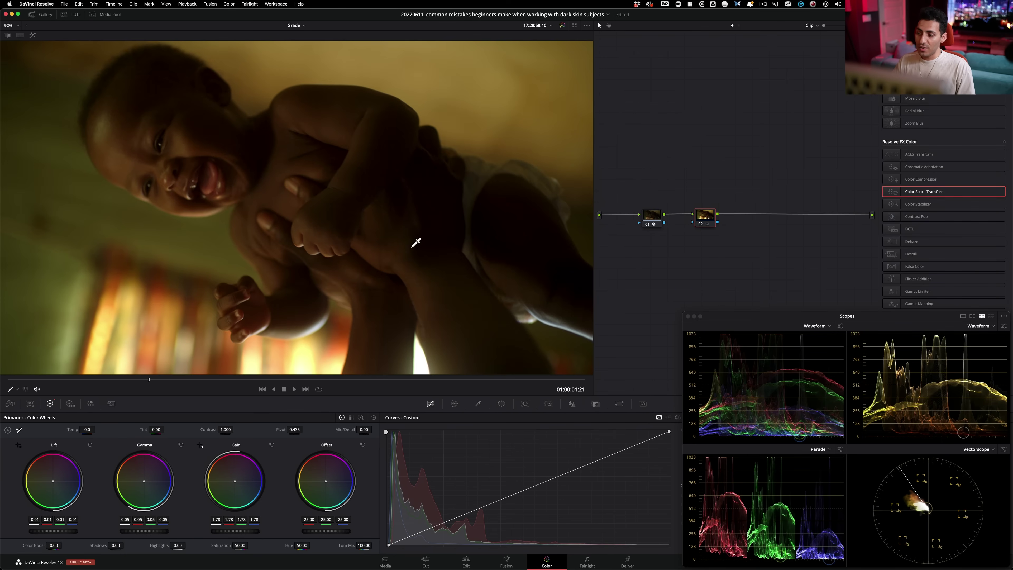
key("super")
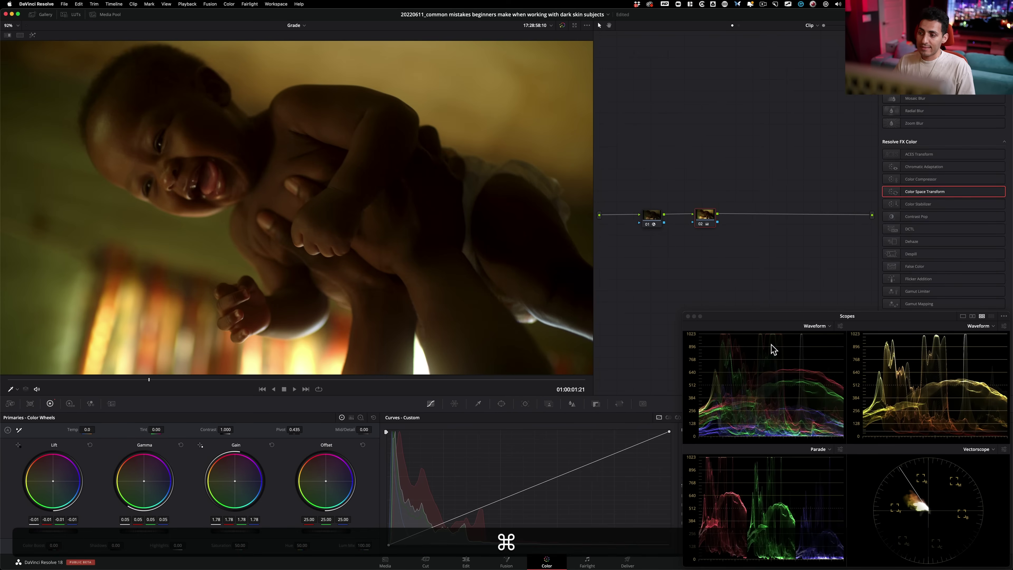
key("super+d")
key("super+d")
left_click_drag(120, 380, 77, 380)
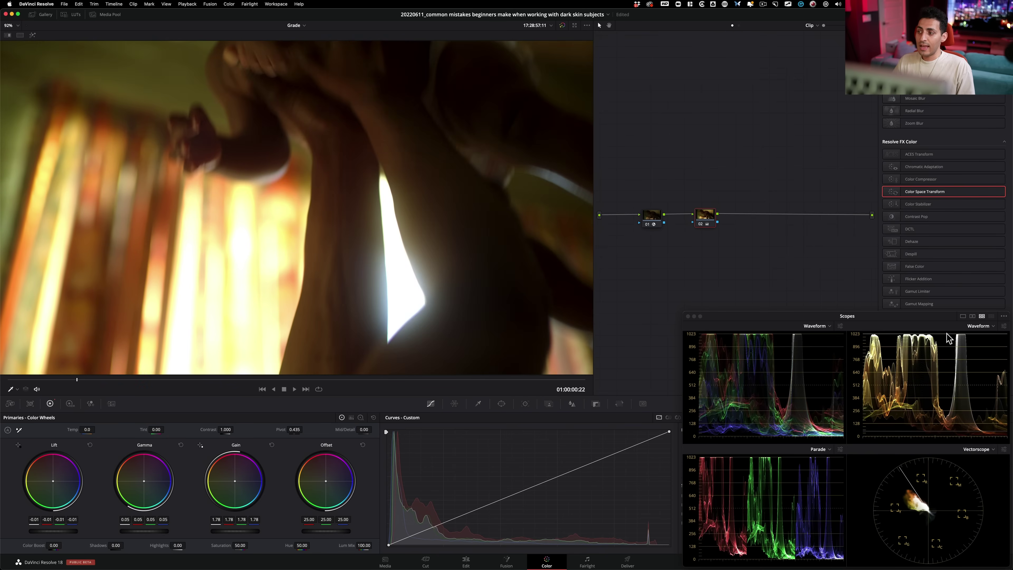
key("super+d")
key("super+d")
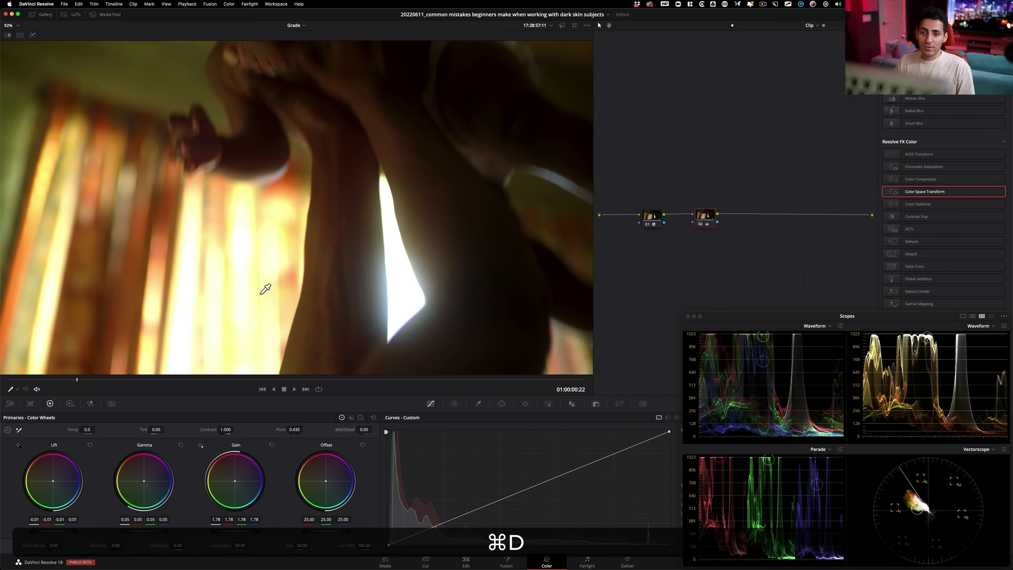
key("super+d")
key("super+d")
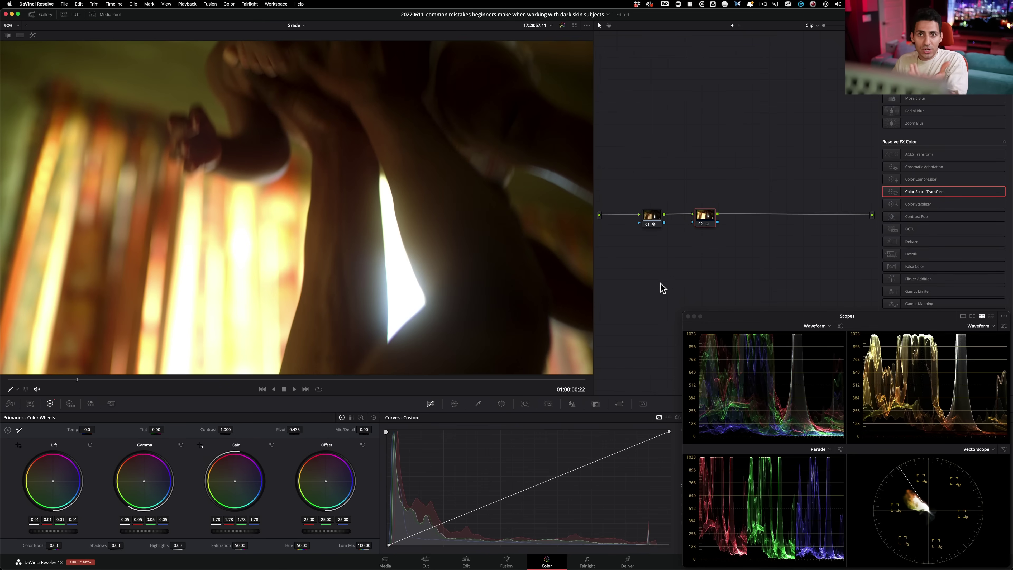
key("super+d")
key("super+d")
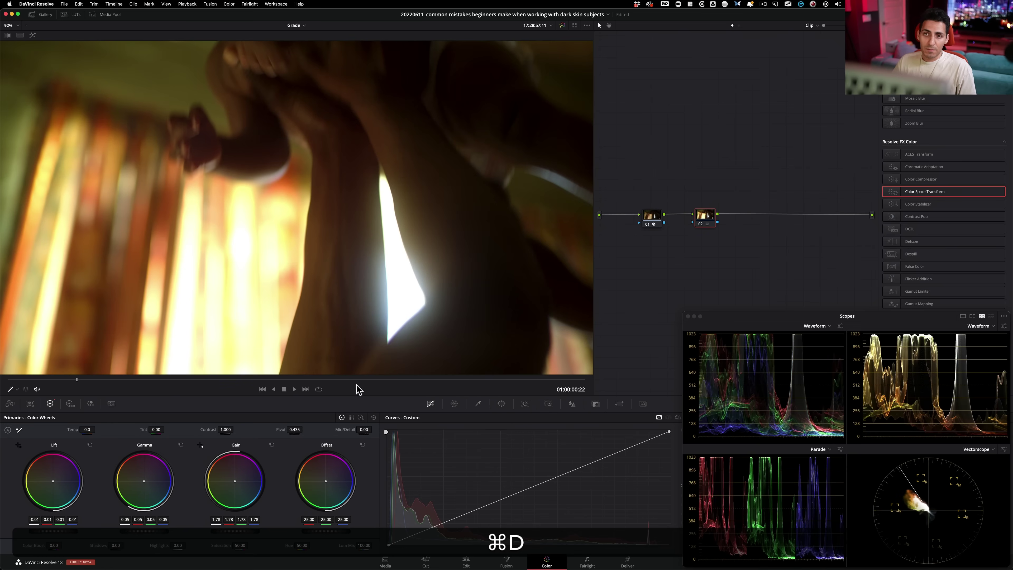
left_click(294, 389)
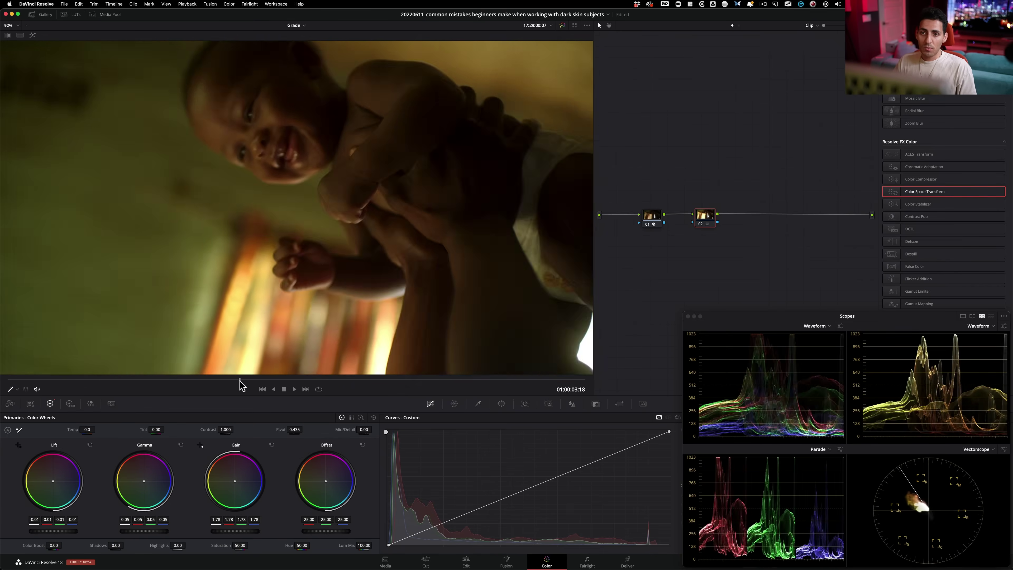
left_click_drag(196, 386, 146, 389)
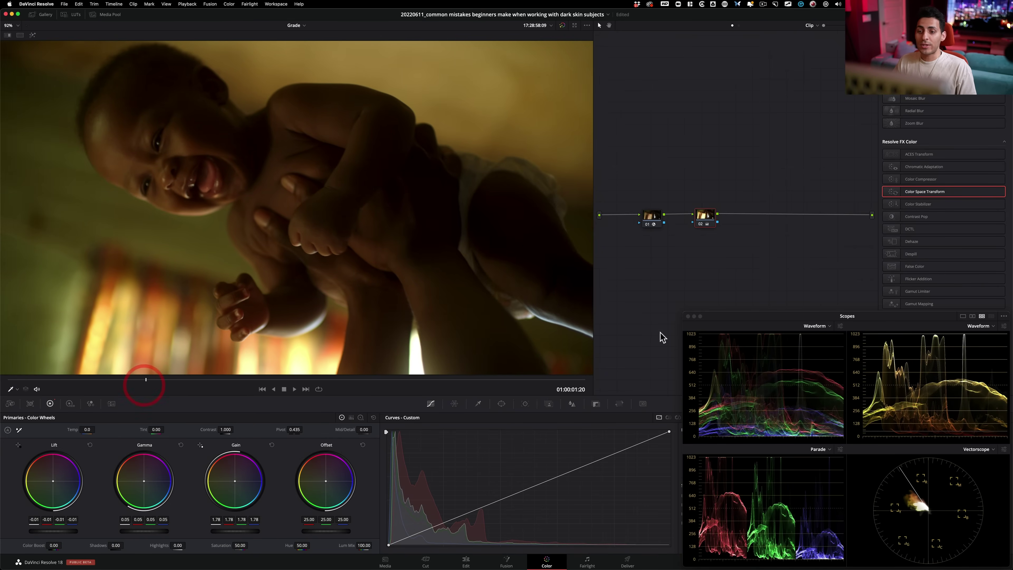
key("super+d")
key("super+d")
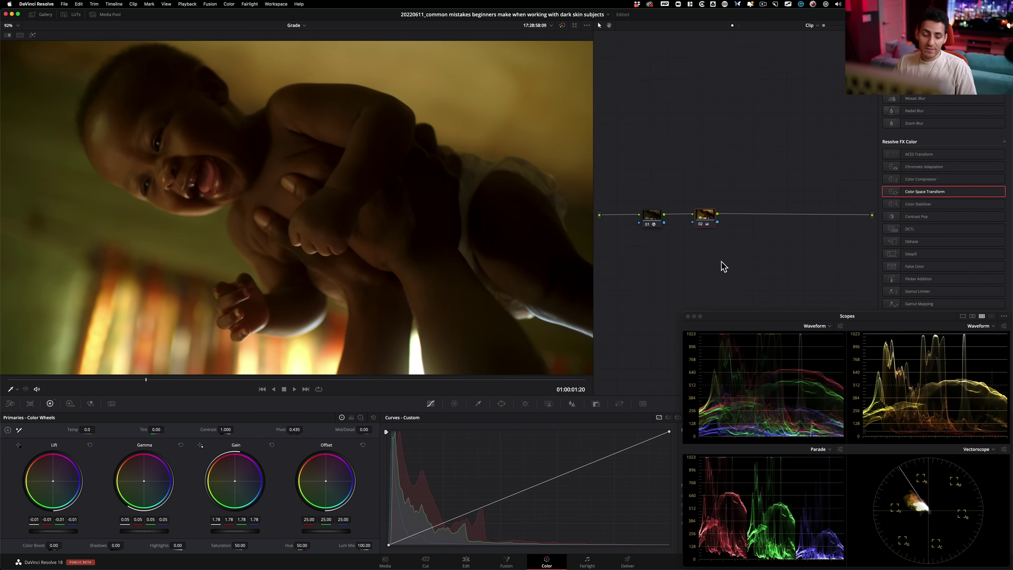
Add node 03 with a tilted oval window over the baby's face and Gain 1.27
key("alt+s")
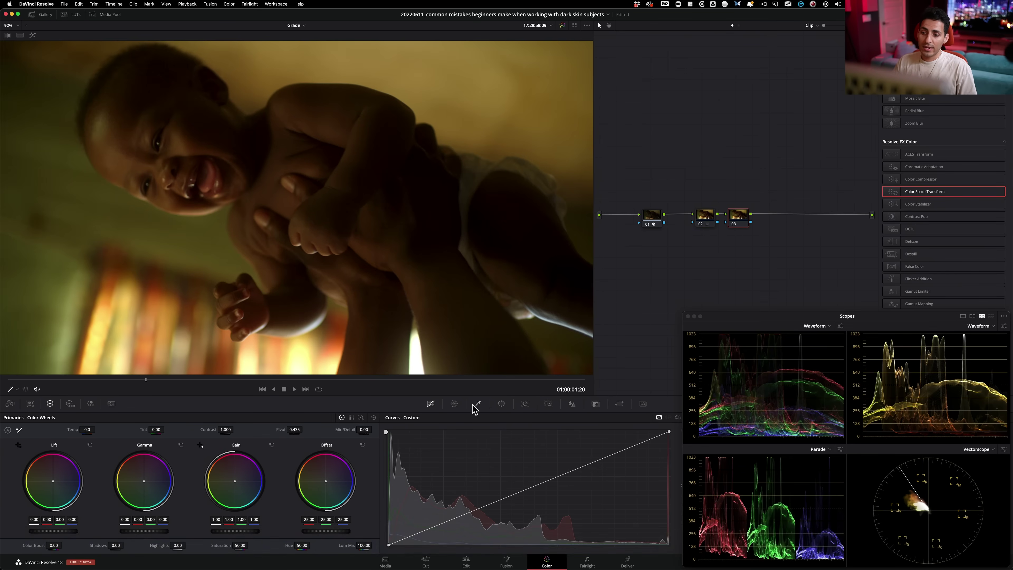
left_click(502, 403)
left_click(395, 465)
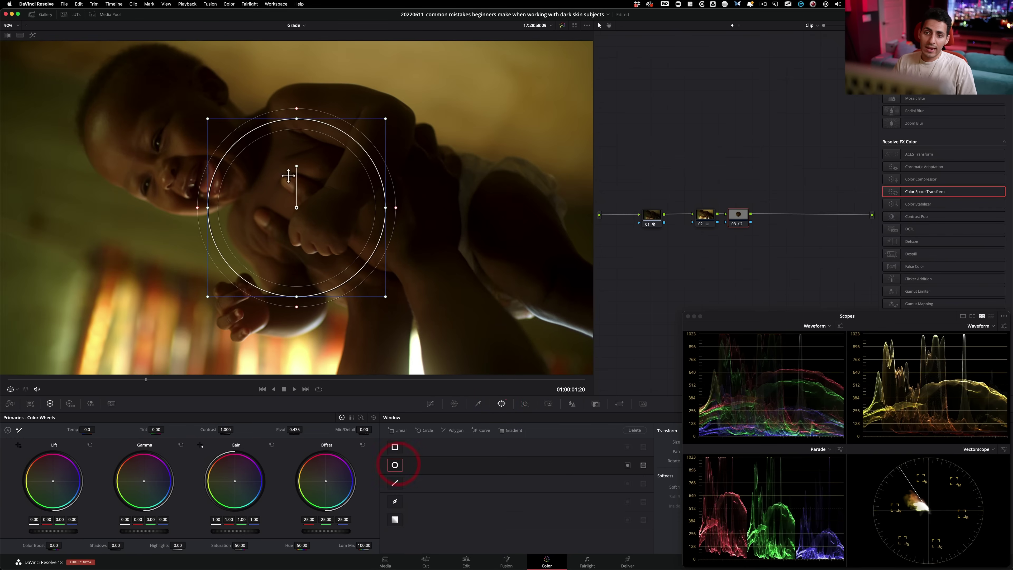
left_click_drag(252, 181, 154, 149)
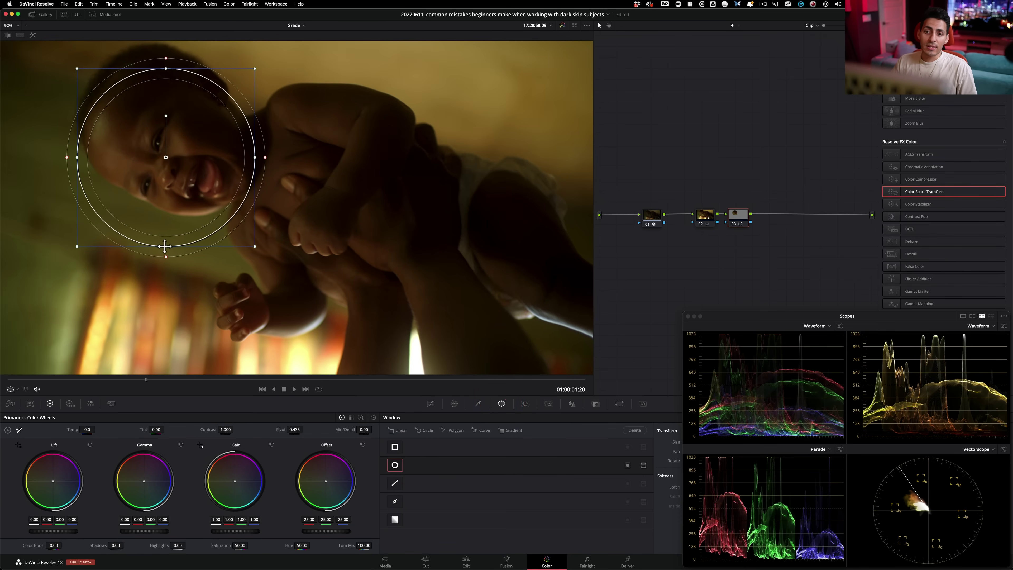
left_click_drag(164, 246, 171, 218)
left_click_drag(165, 127, 199, 136)
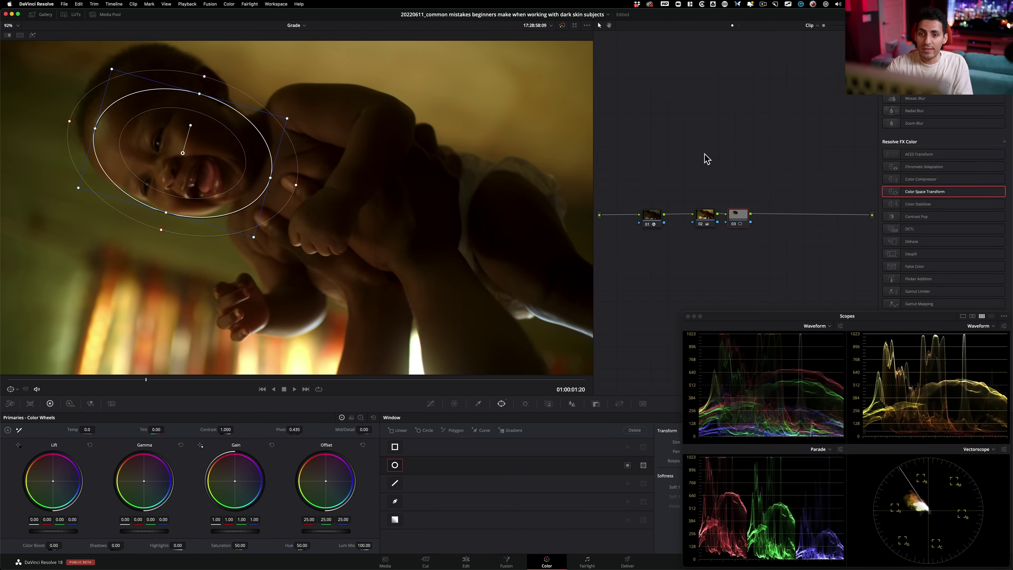
key("shift+grave")
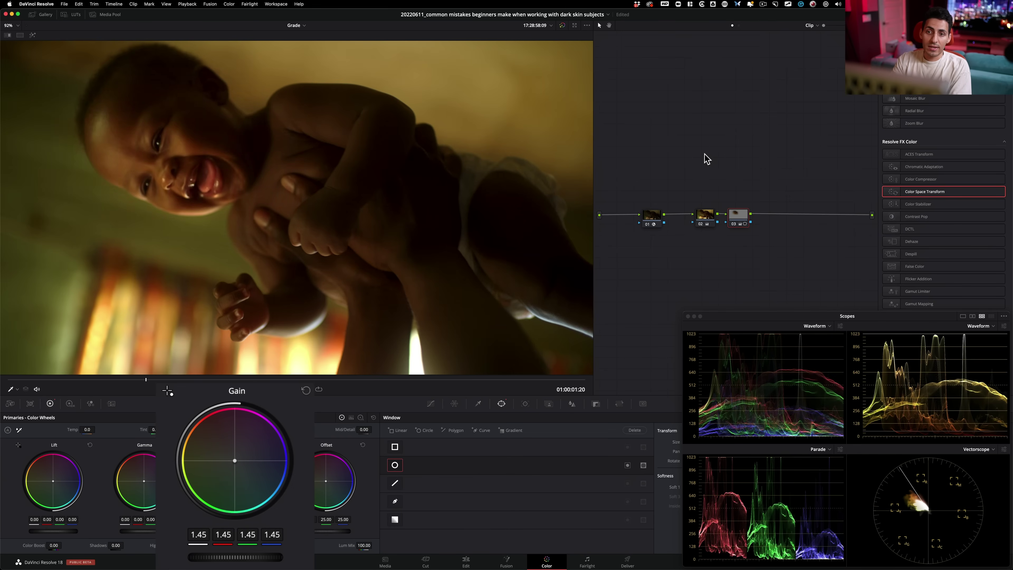
key("super+d")
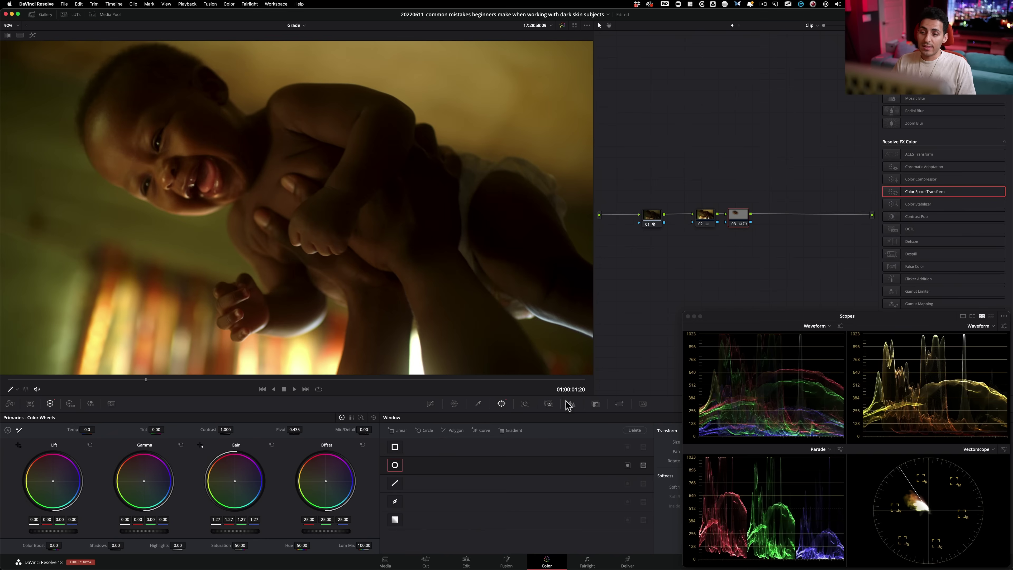
Track the face window forward and backward, then scrub and toggle the node to verify
left_click(525, 403)
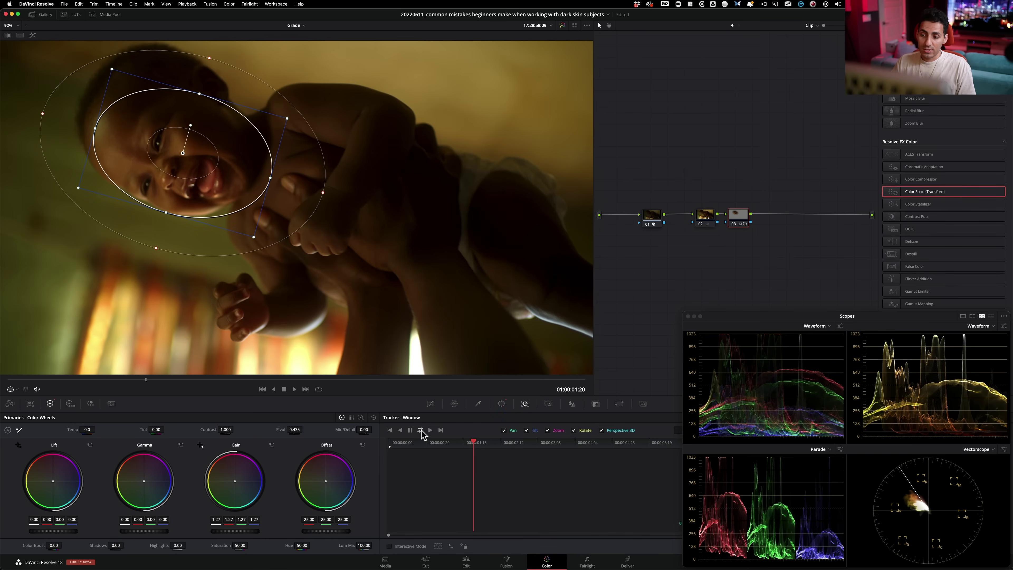
left_click(421, 430)
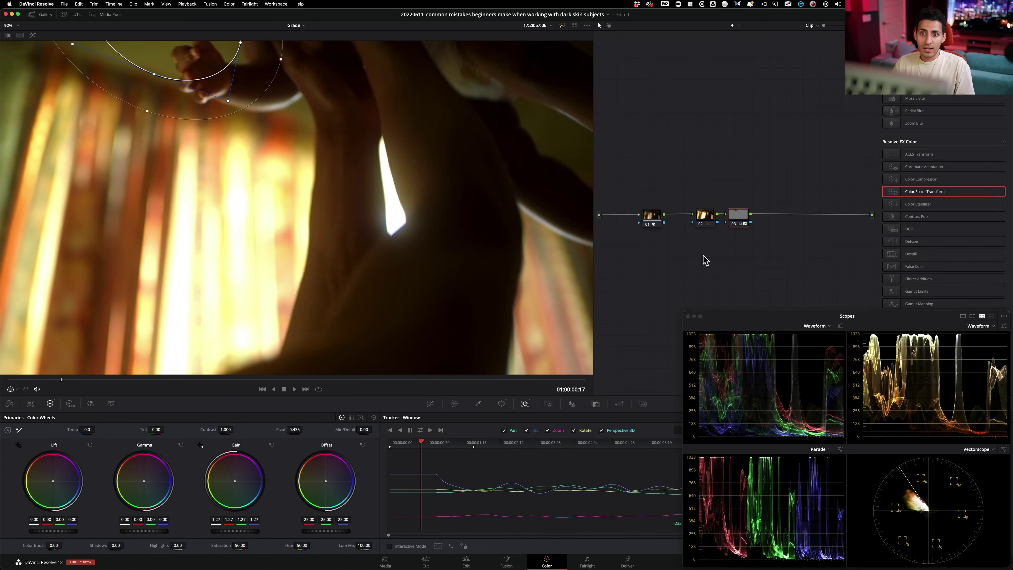
mouse_move(138, 381)
left_mouse_down()
mouse_move(129, 382)
mouse_move(158, 382)
mouse_move(117, 382)
mouse_move(131, 382)
left_mouse_up()
key("super+d")
key("super+d")
key("super+d")
key("super+d")
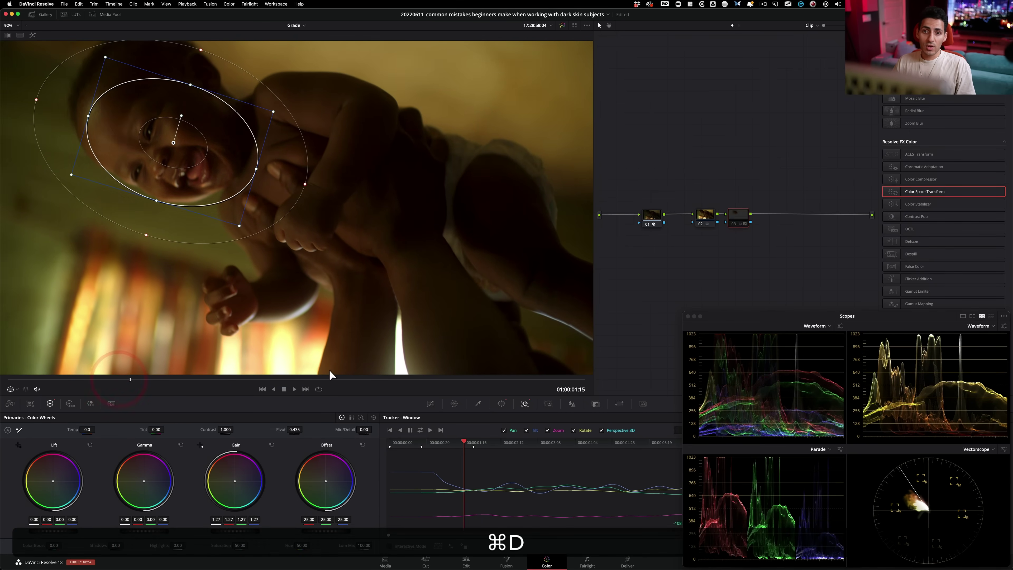
key("super+d")
key("super+d")
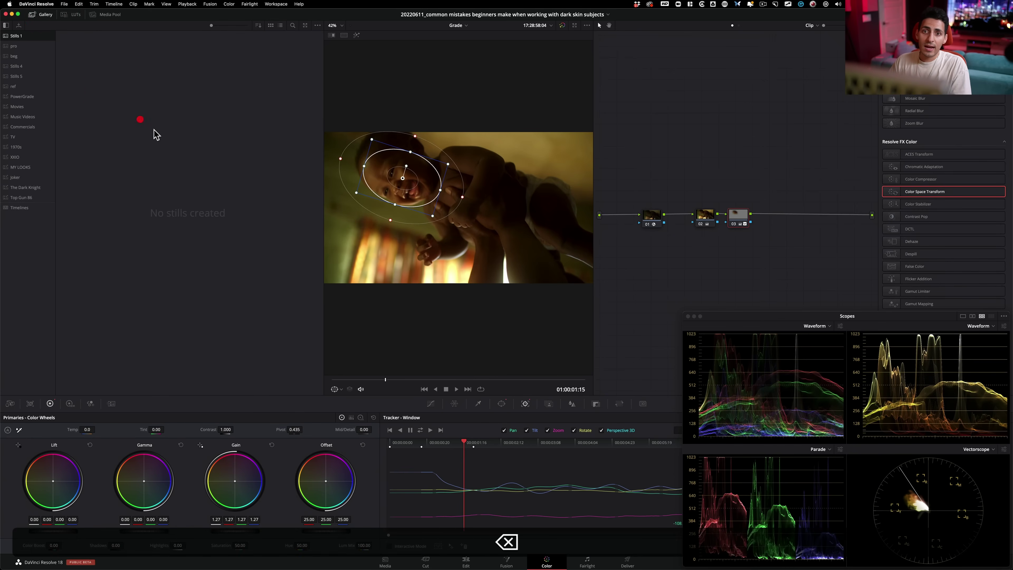
Grab a still of the current grade, close the Gallery and add a new version
key("super+z")
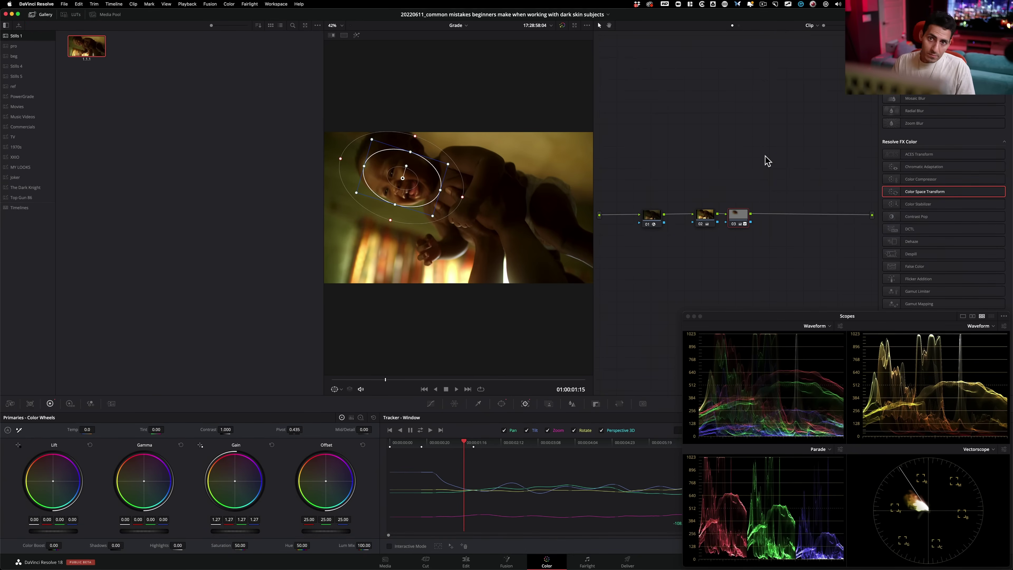
left_click(45, 17)
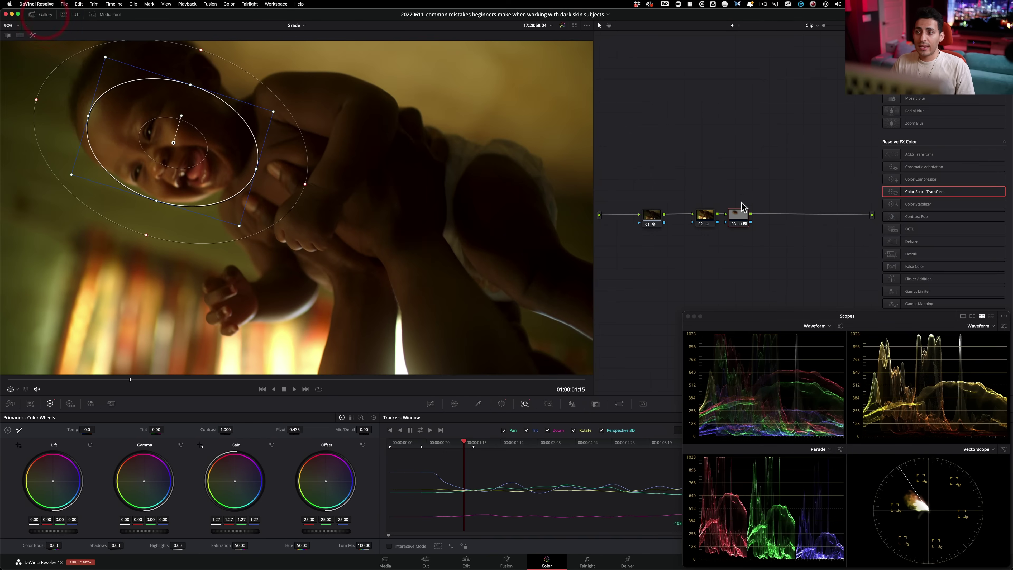
key("super+y")
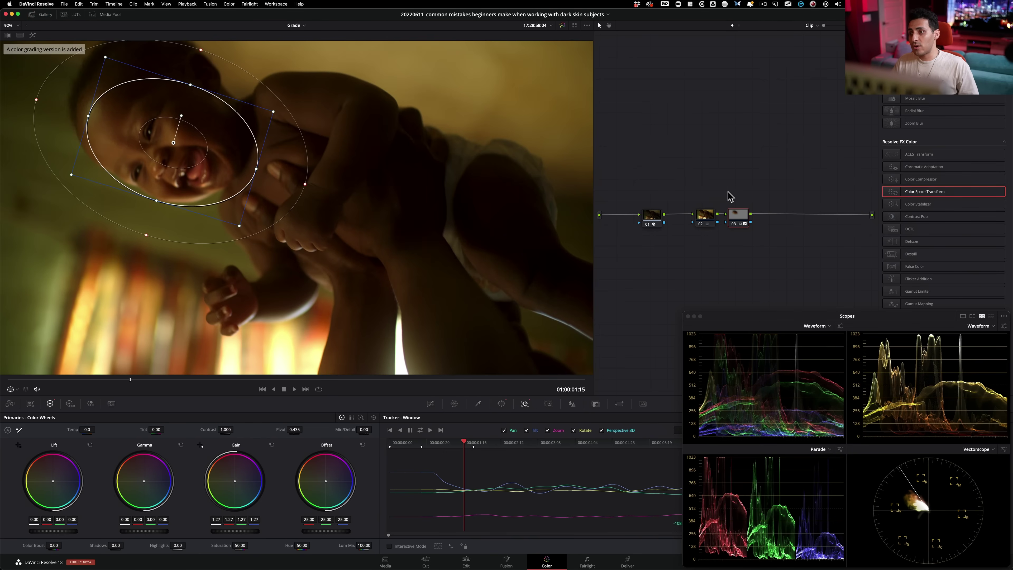
Delete nodes 02 and 03 and insert an empty node ahead of the Color Space Transform
right_click(738, 185)
left_click(679, 162)
left_click(807, 253)
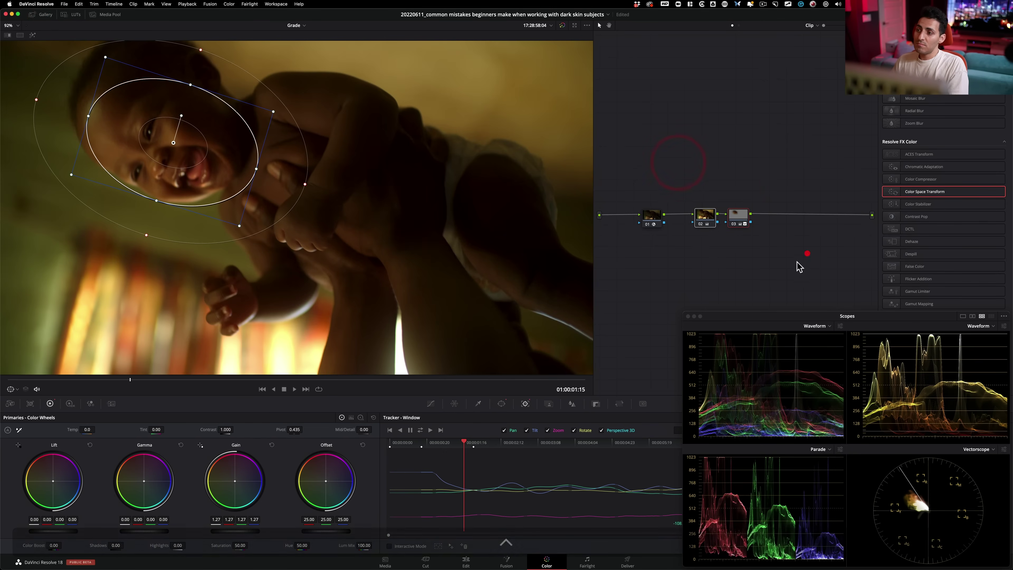
key("BackSpace")
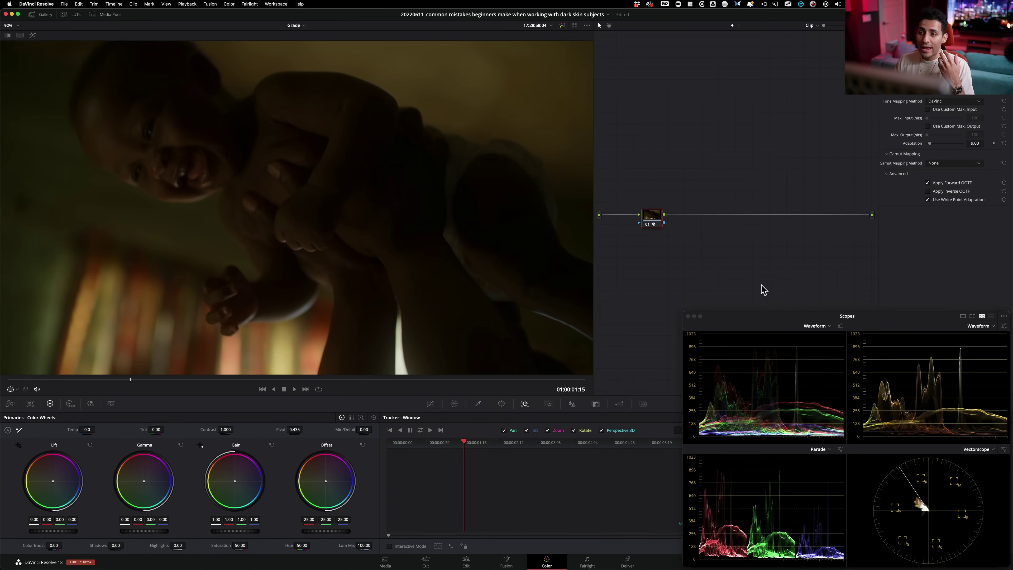
left_click(652, 222)
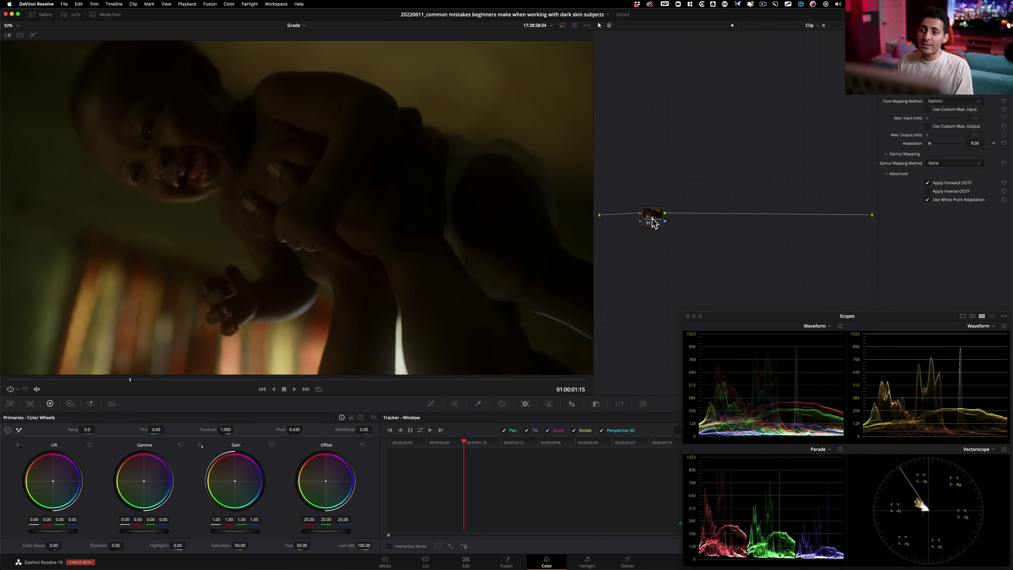
left_click_drag(640, 221, 836, 222)
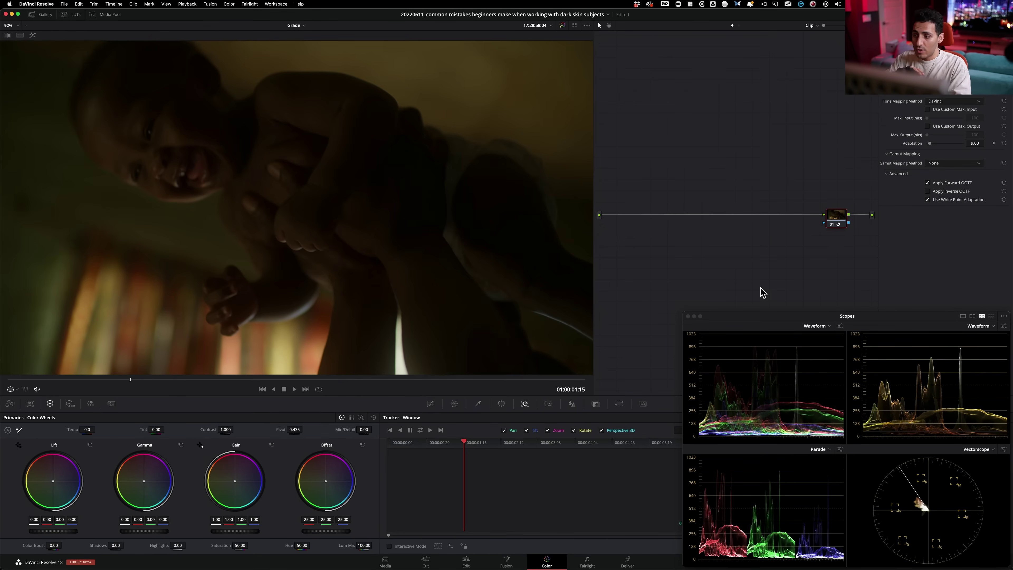
key("shift+s")
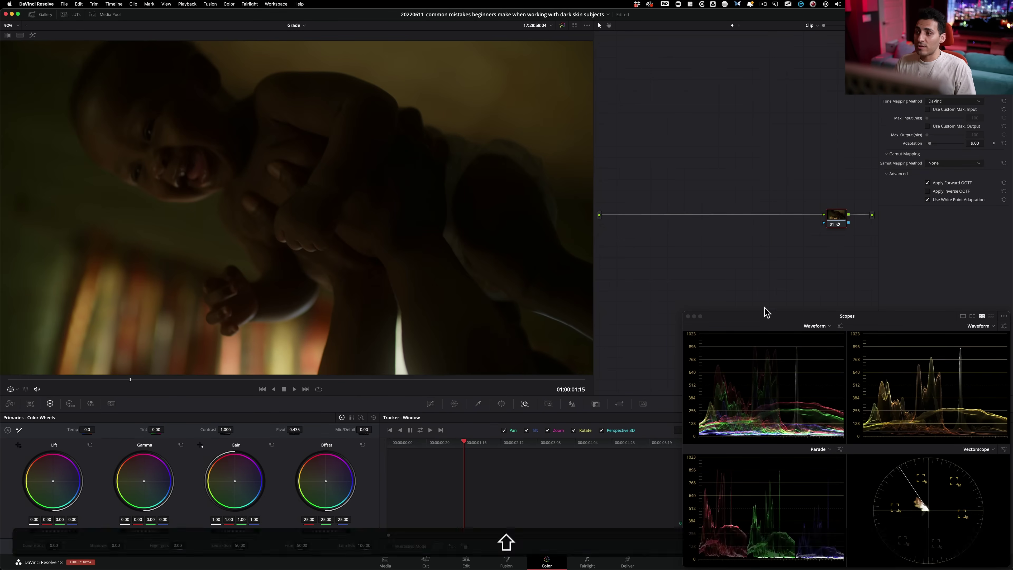
left_click_drag(833, 248, 781, 223)
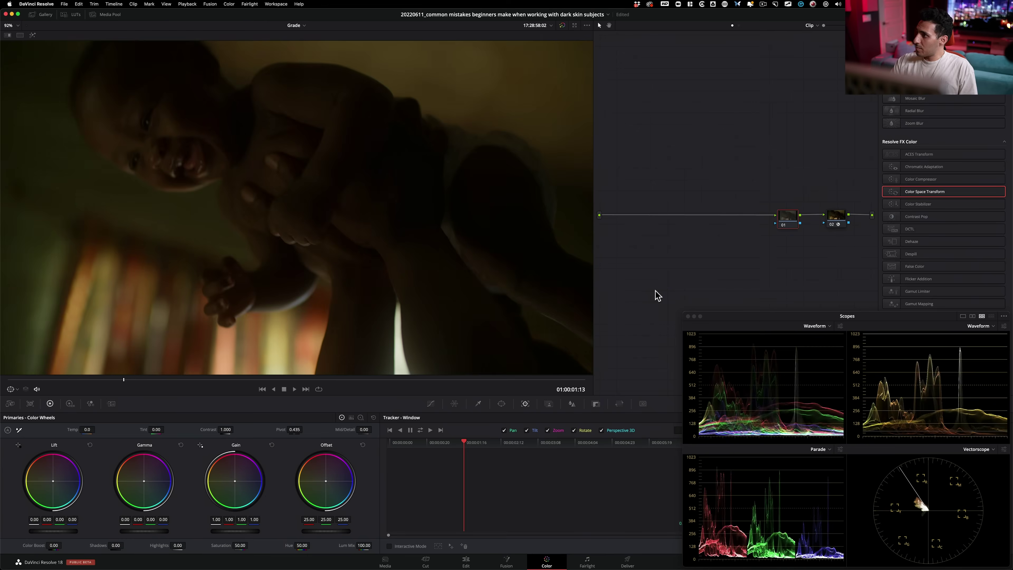
Raise the custom curve's top point and add a low shadow point to keep darks dense
key("Left")
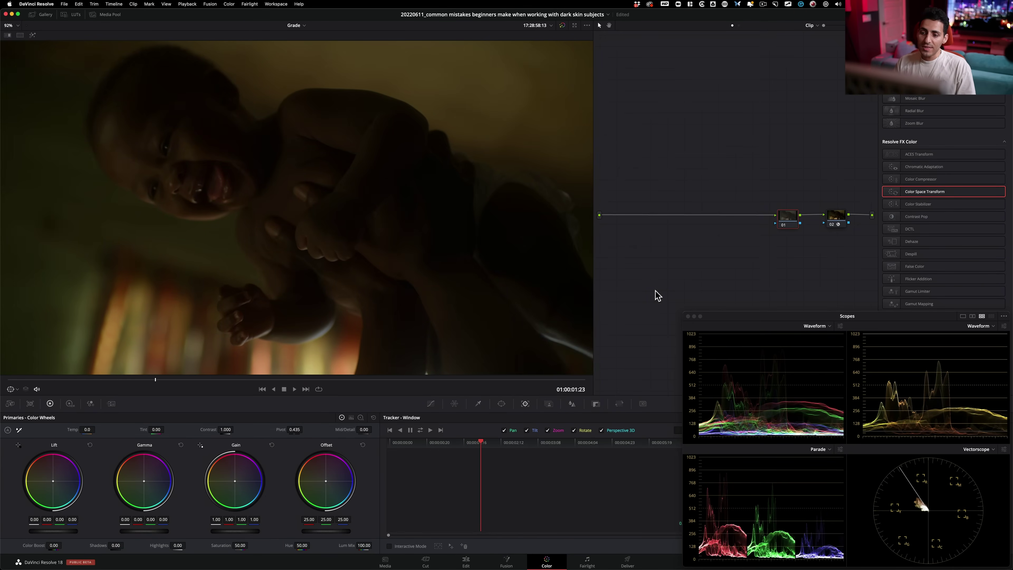
left_click(431, 404)
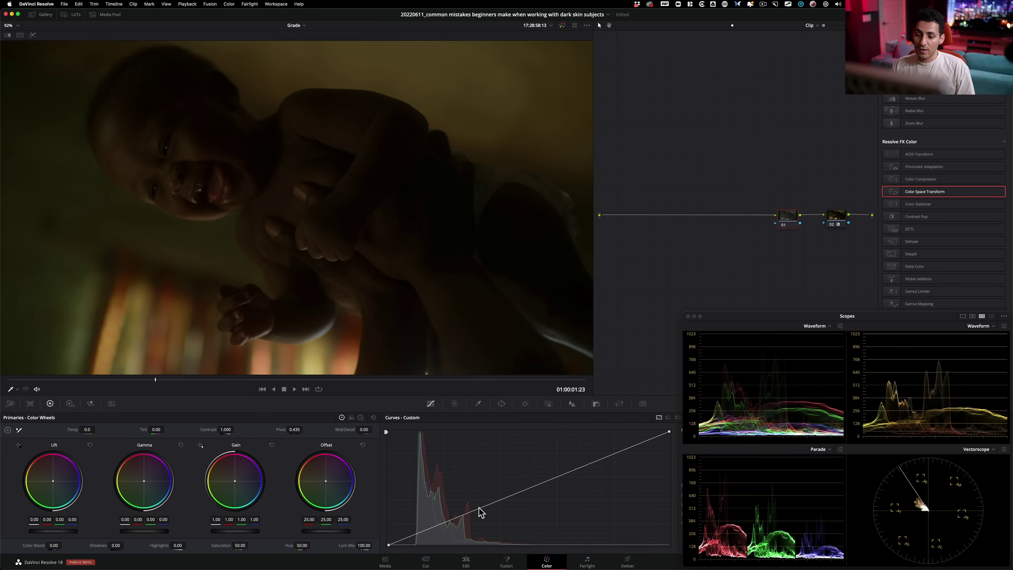
left_click_drag(481, 513, 481, 492)
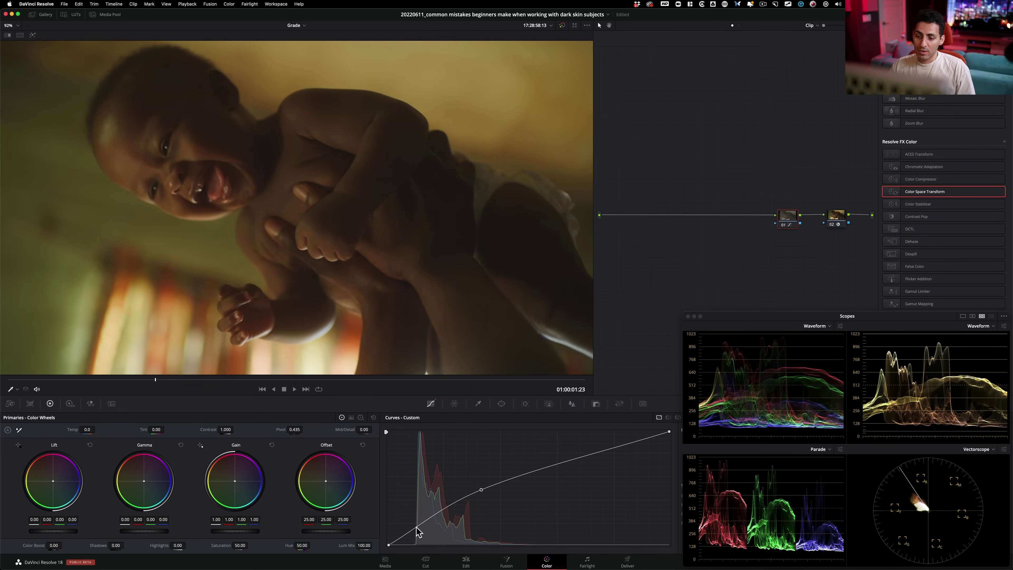
left_click_drag(417, 531, 416, 534)
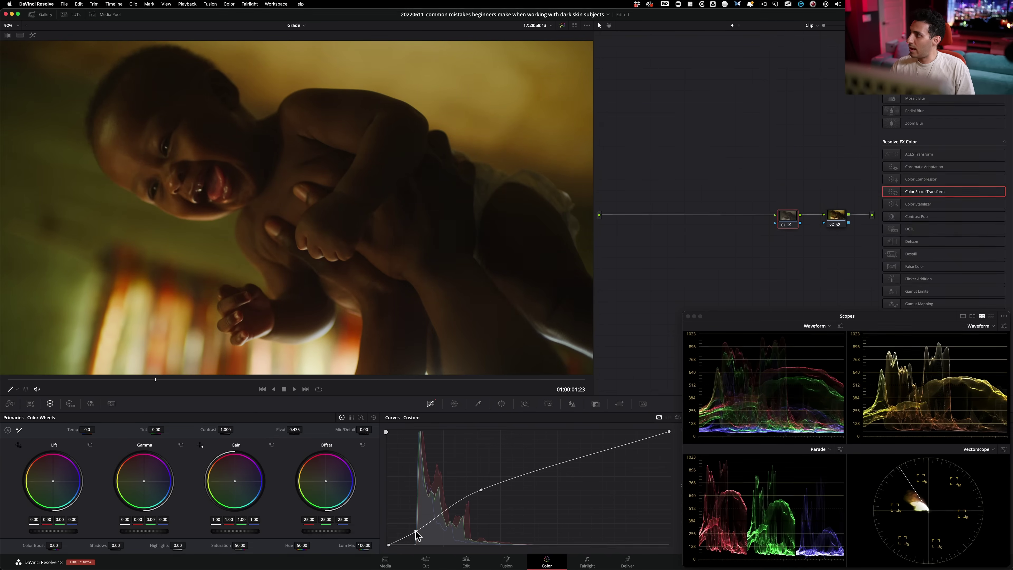
Compare the curve grade on and off at several frames, then add an empty node first
key("super+d")
key("super+d")
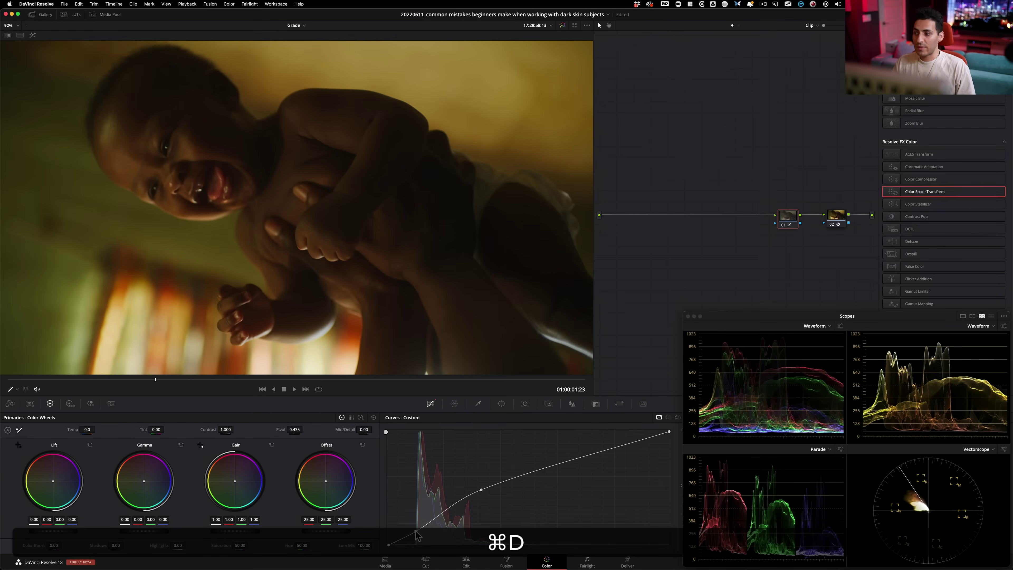
key("super+d")
key("super+d")
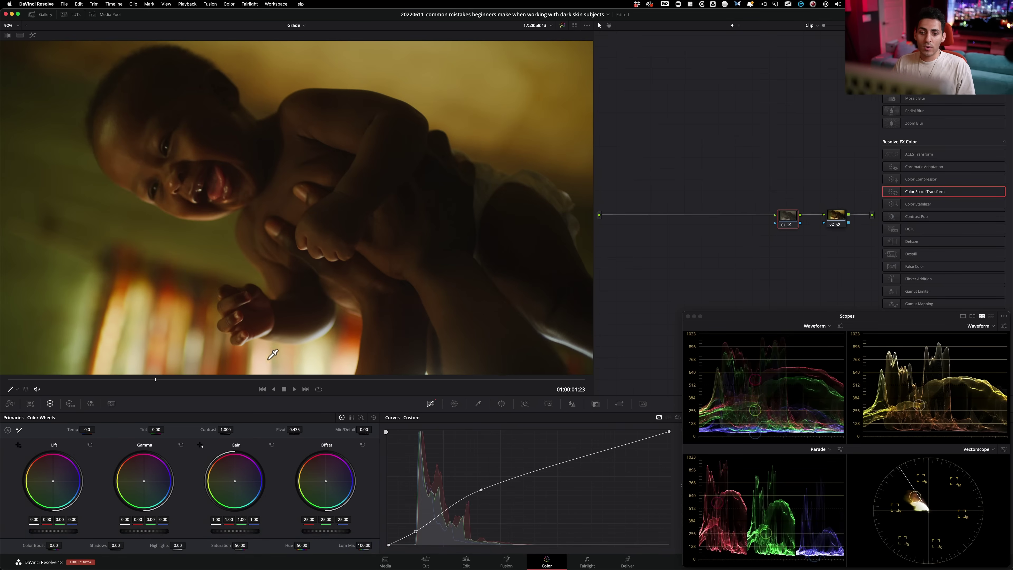
left_click_drag(131, 384, 127, 384)
key("super+d")
key("super+d")
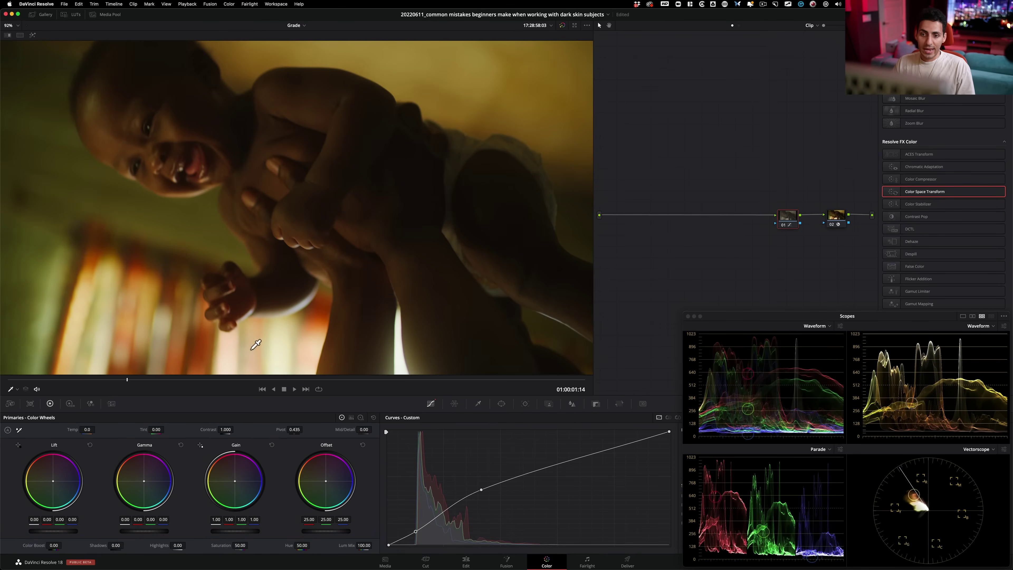
key("super+d")
key("super+d")
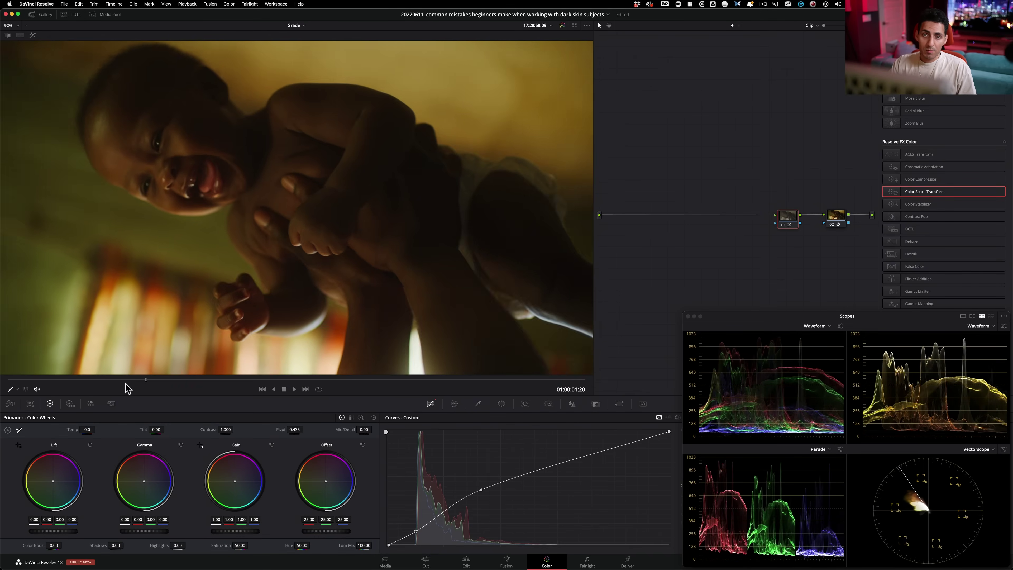
key("Left")
key("Left")
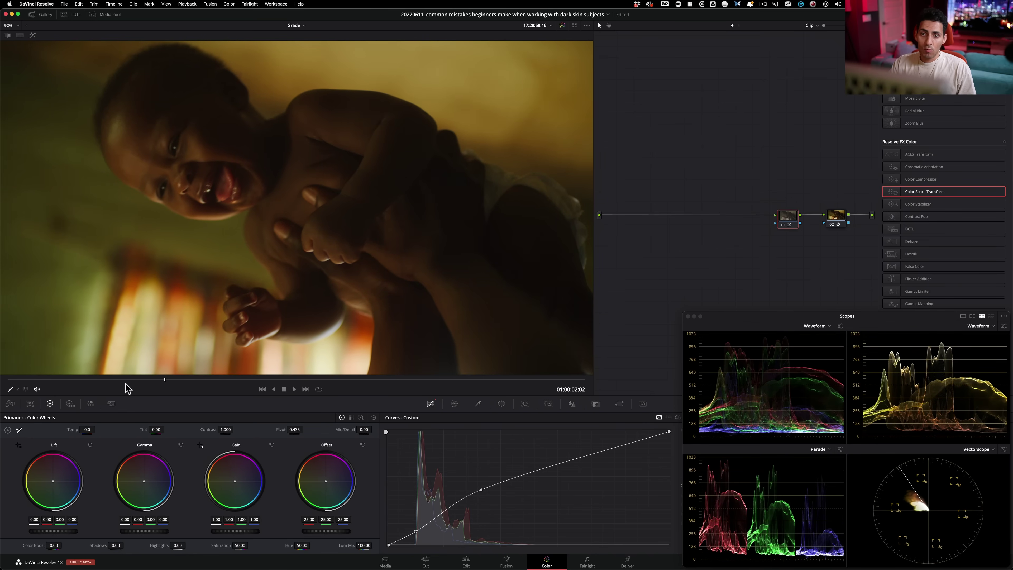
key("super+d")
key("super+d")
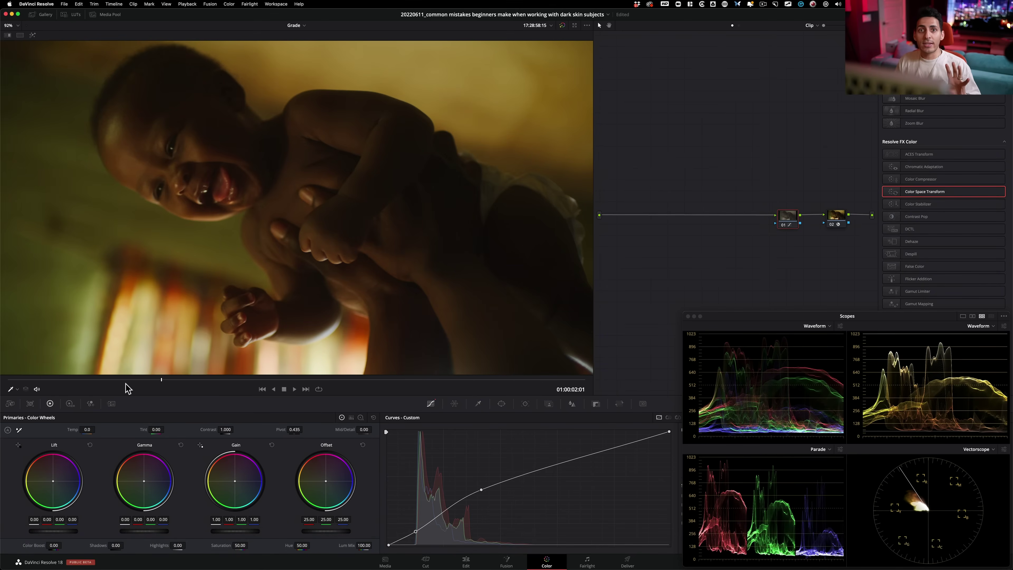
key("super+d")
key("super+d")
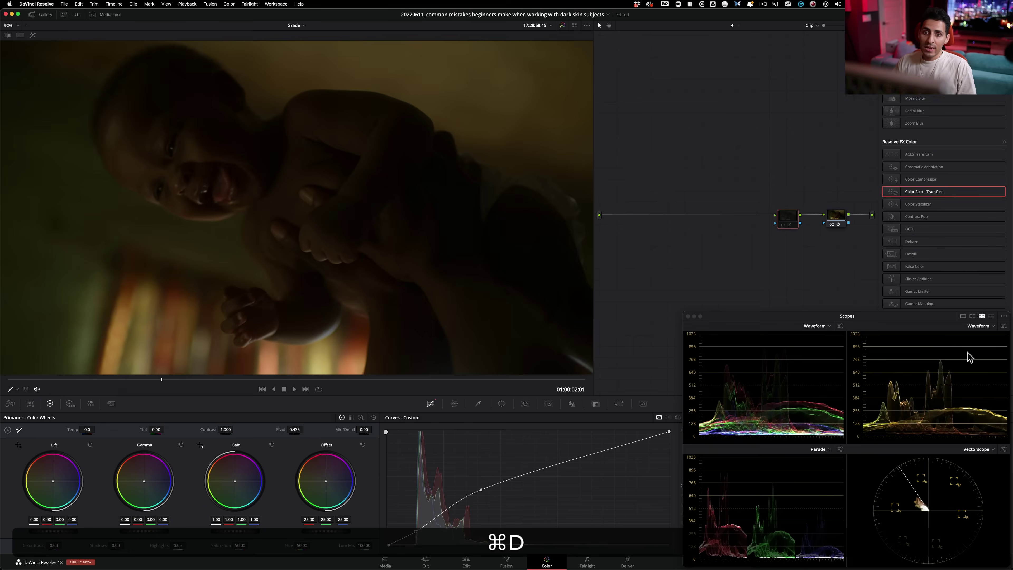
key("shift+s")
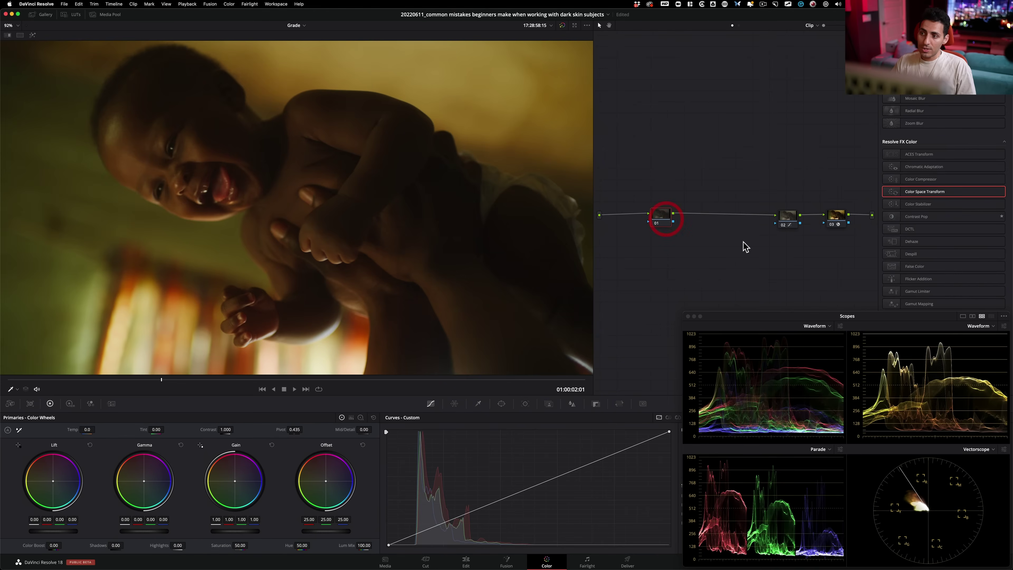
Enable Printer Light Hotkeys and bump node 01's green and blue Offset from 25 to 28
left_click_drag(663, 220, 663, 214)
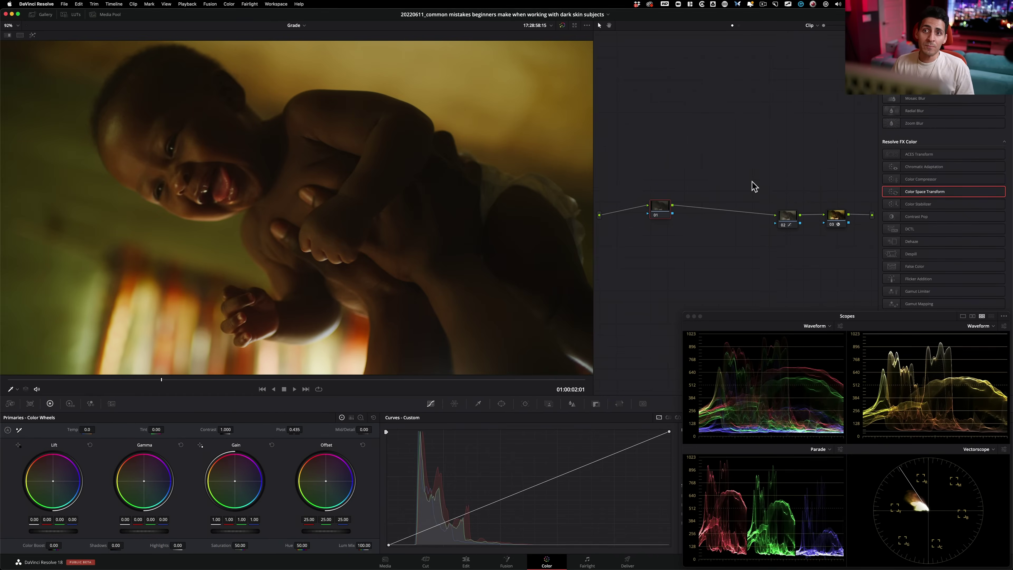
left_click(228, 5)
left_click(228, 5)
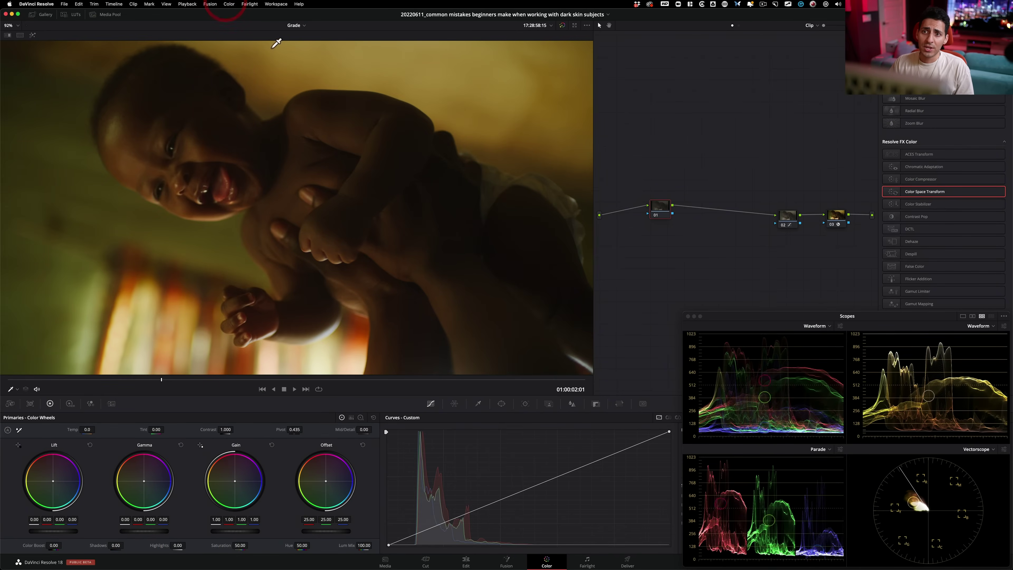
left_click(229, 4)
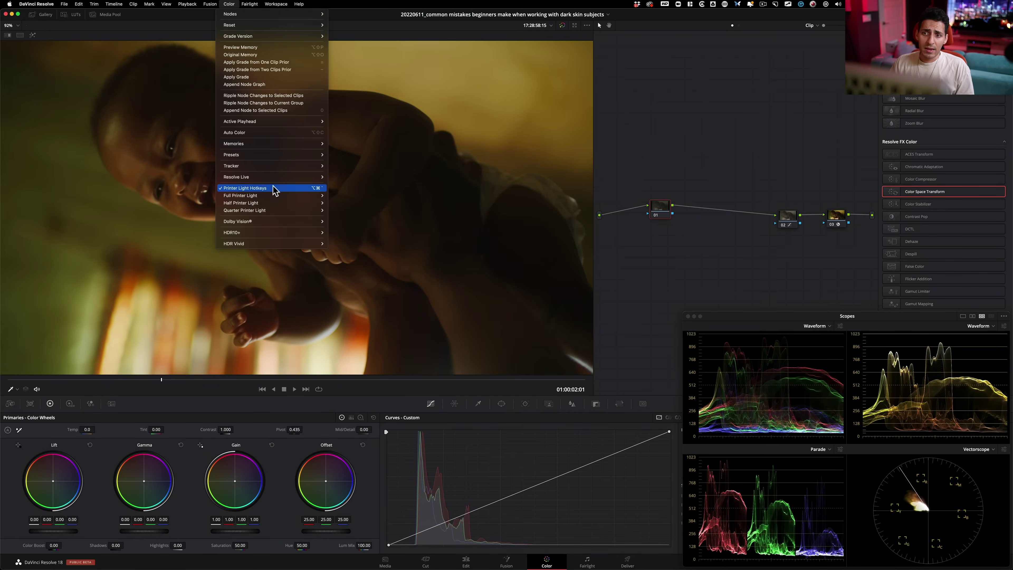
left_click(752, 151)
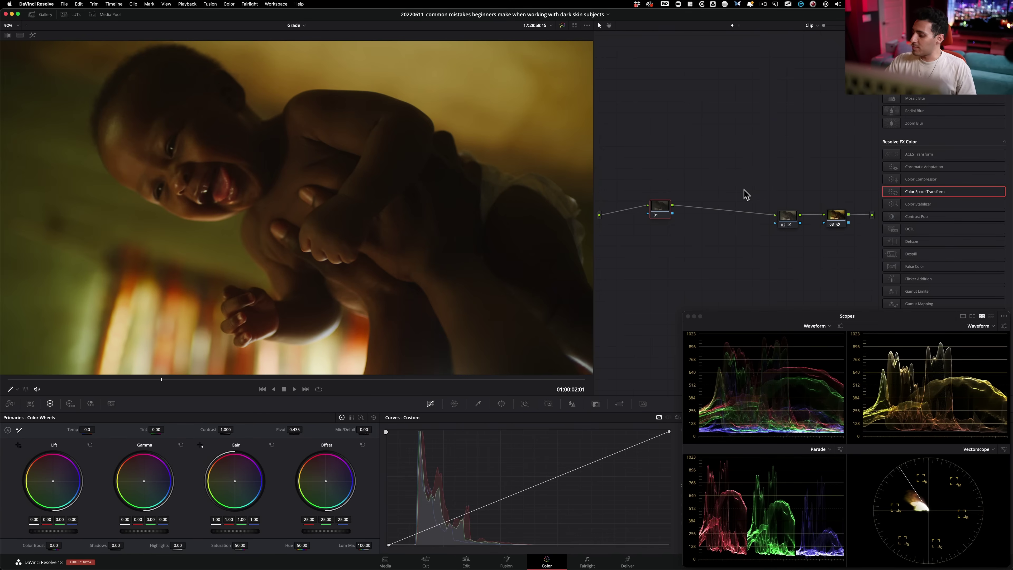
key("KP_8")
key("KP_9")
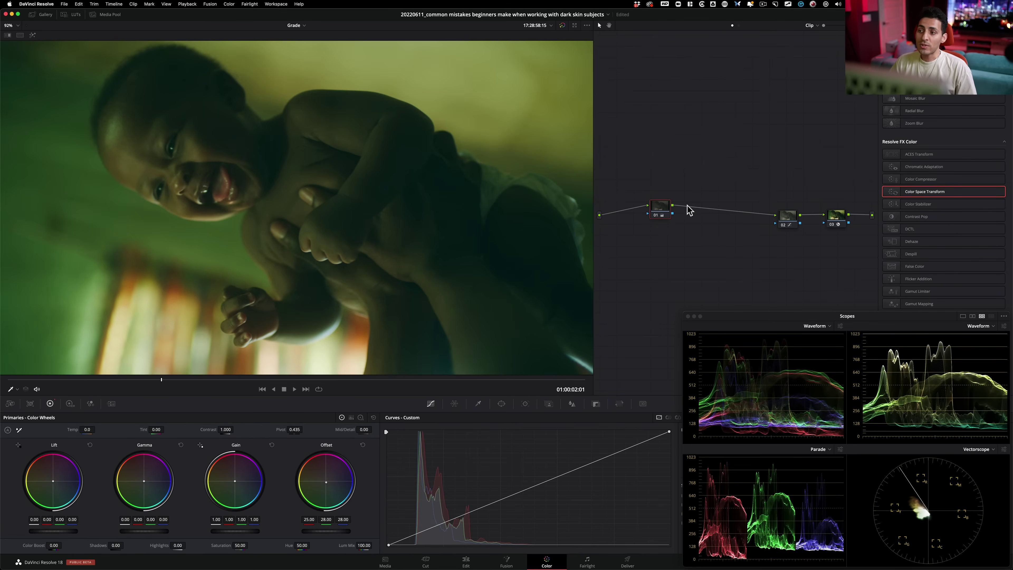
Add parallel node 02 with a Hue vs Hue curve warming the green skin, comparing on and off
key("alt+p")
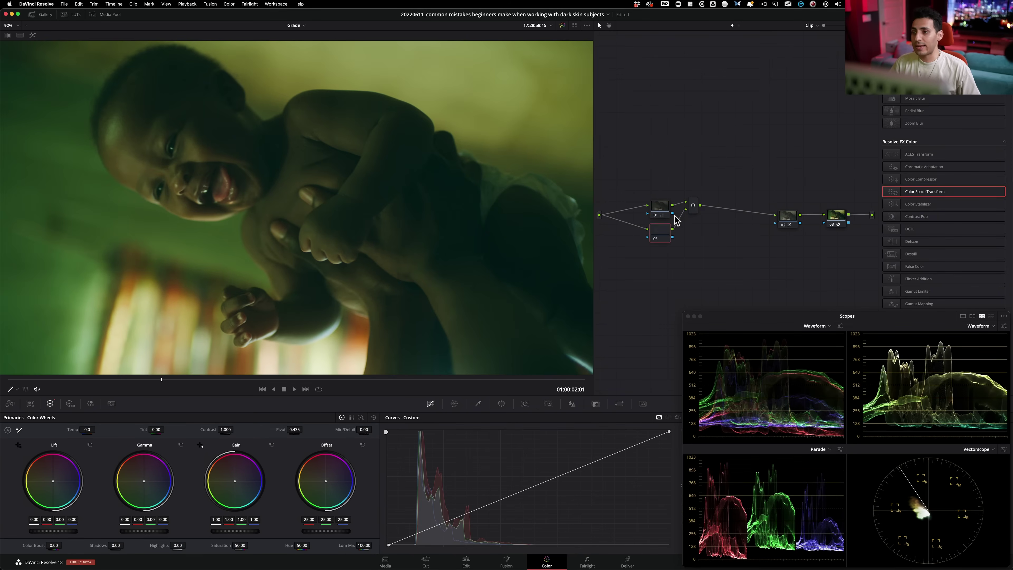
left_click_drag(698, 209, 693, 222)
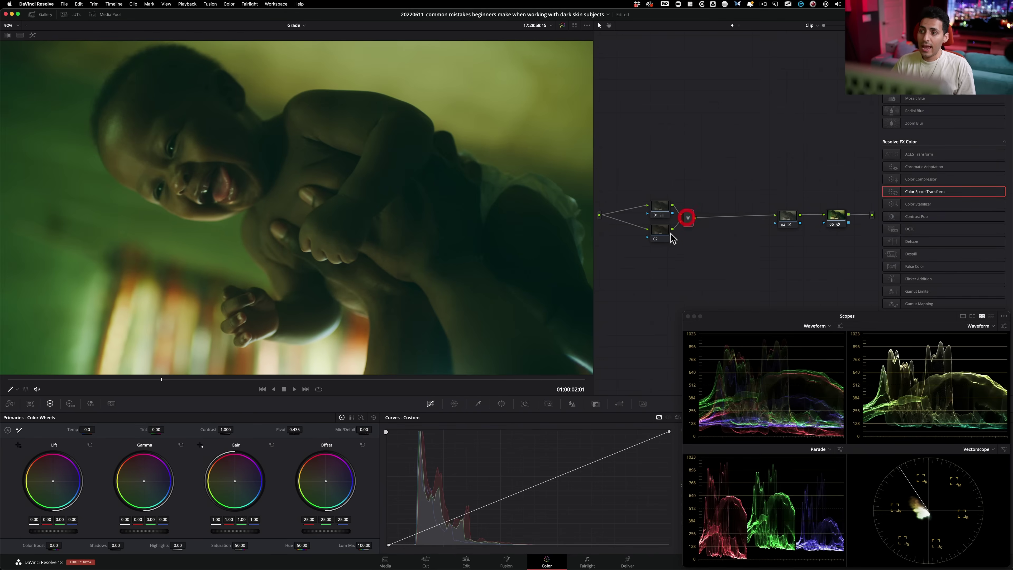
left_click(658, 232)
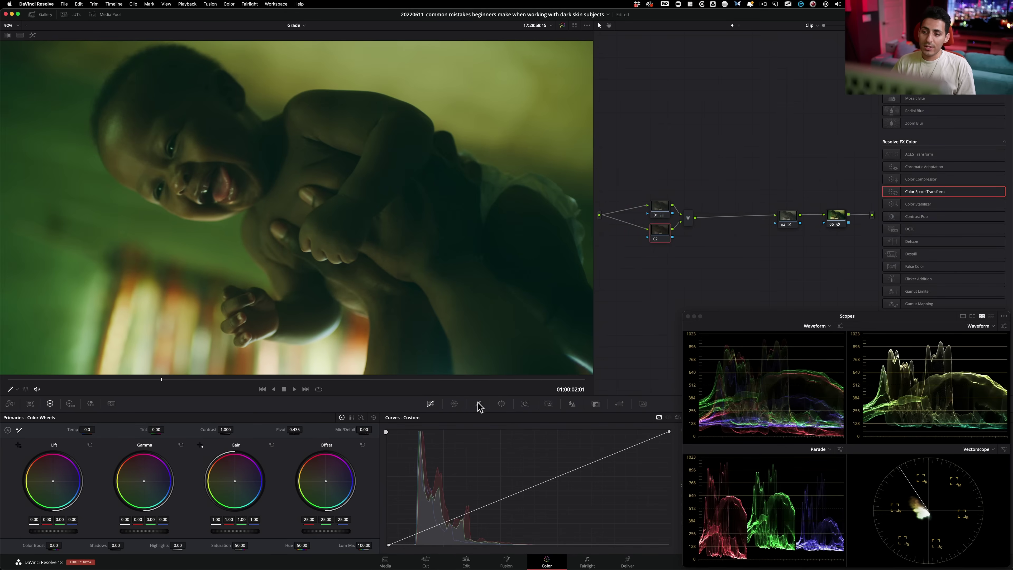
left_click(668, 418)
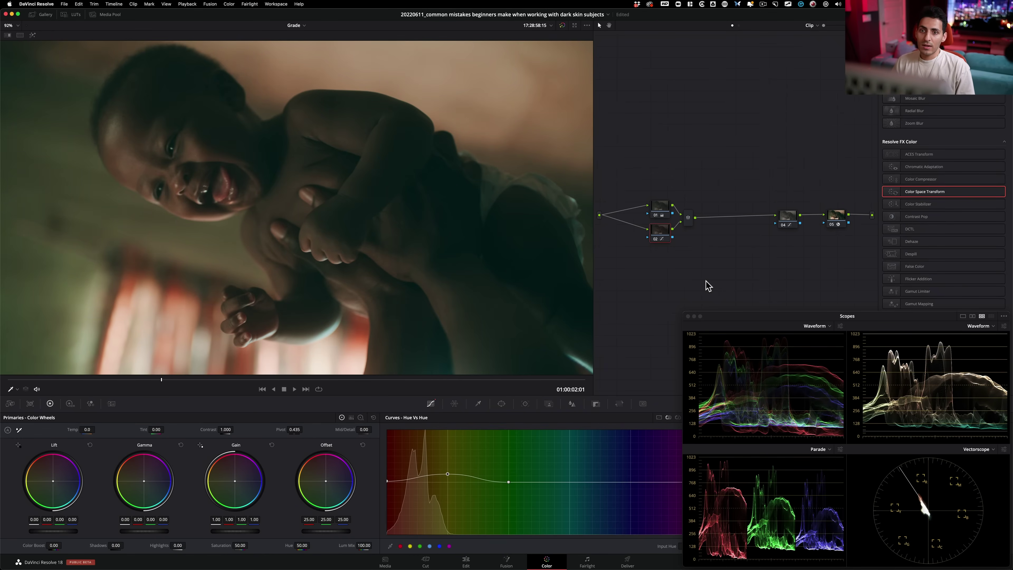
key("super+d")
key("super+d")
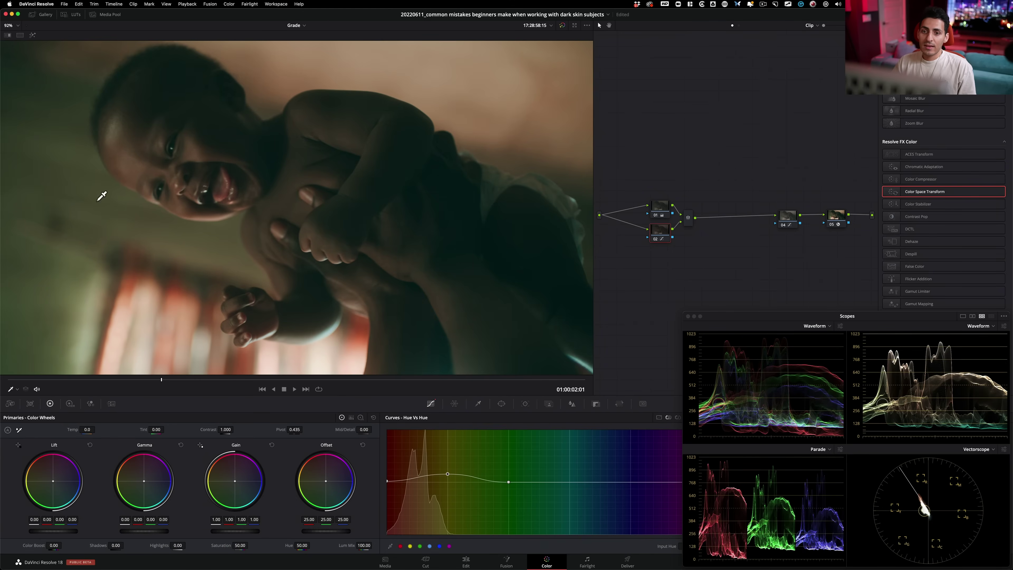
key("super+d")
key("super+d")
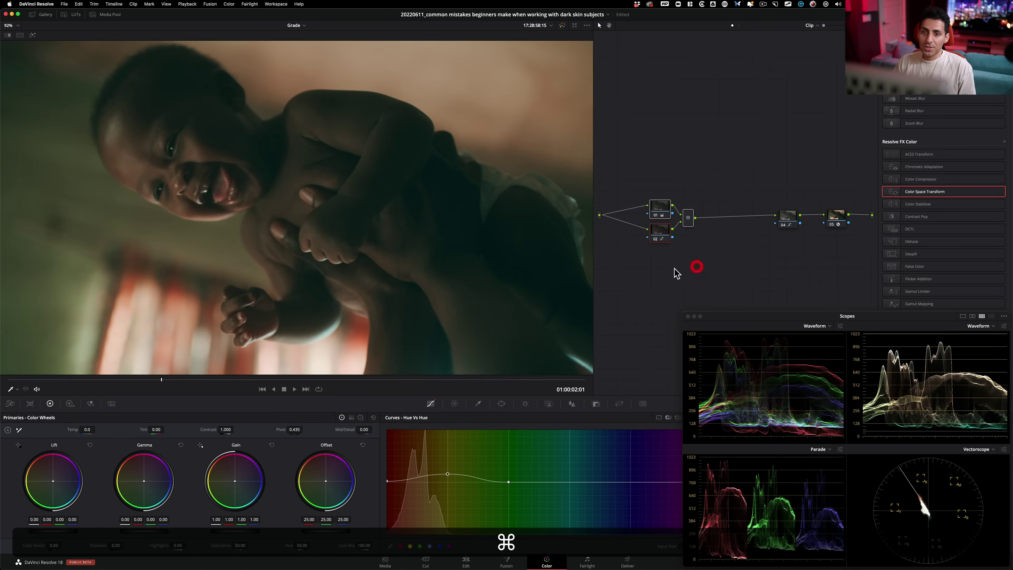
key("super+d")
key("super+d")
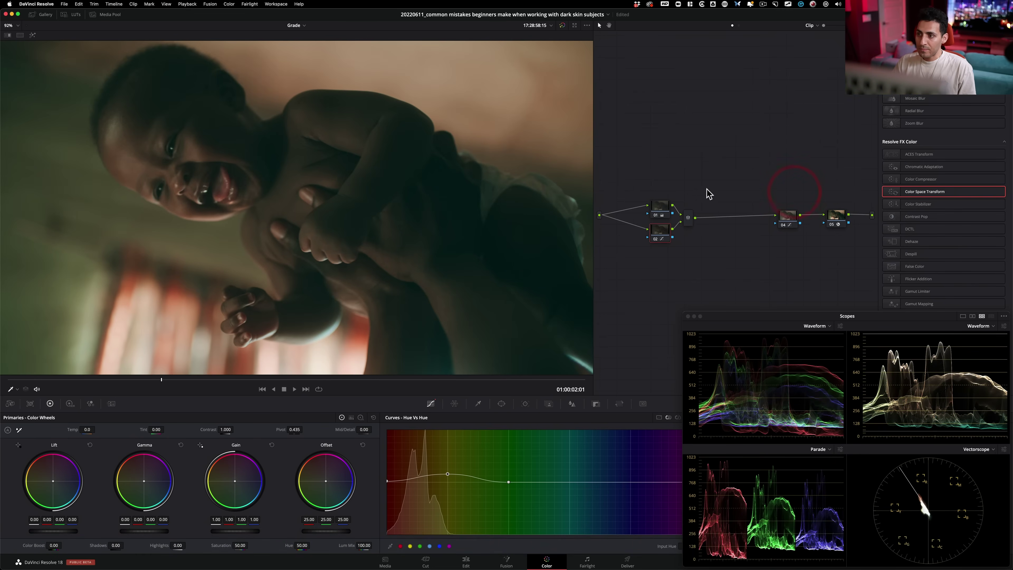
On node 01's Log wheels, pull Shadow green and blue to -0.02, set Contrast 1.029, and compare
left_click(661, 208)
key("alt+z")
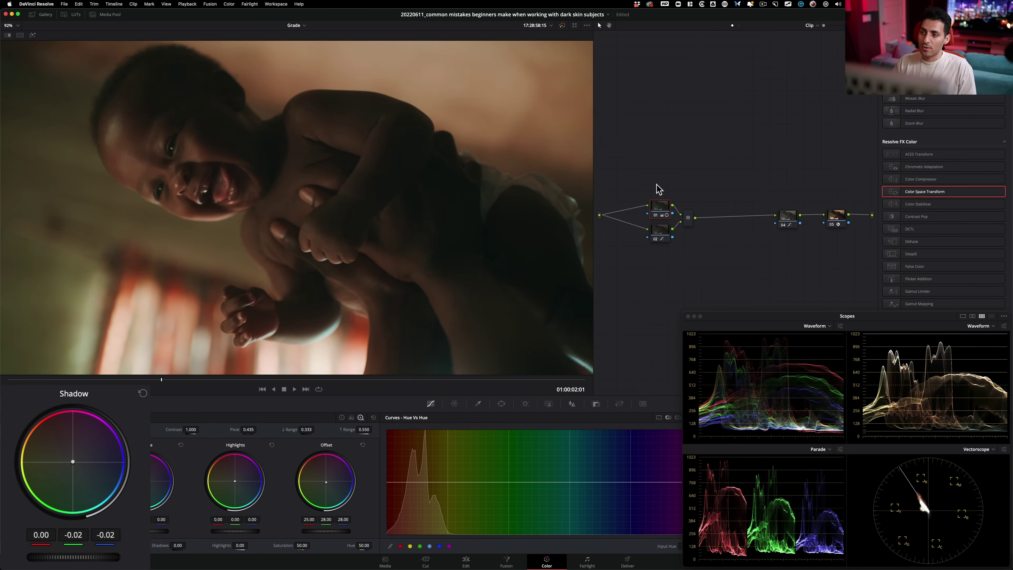
left_click_drag(639, 181, 708, 264)
key("super+d")
key("super+d")
key("super+d")
key("super+d")
key("super+d")
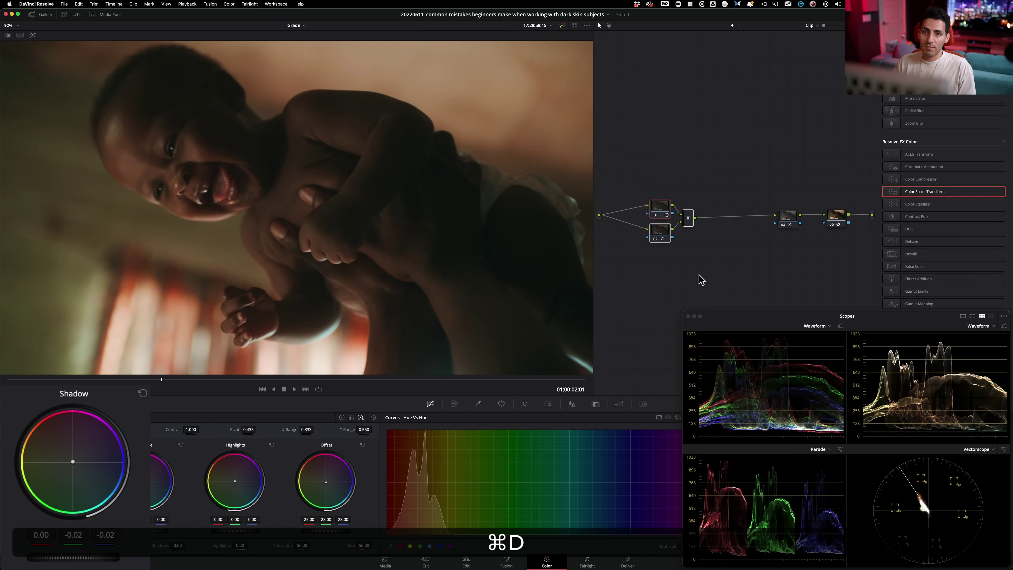
key("super+d")
key("super+d")
key("super+d")
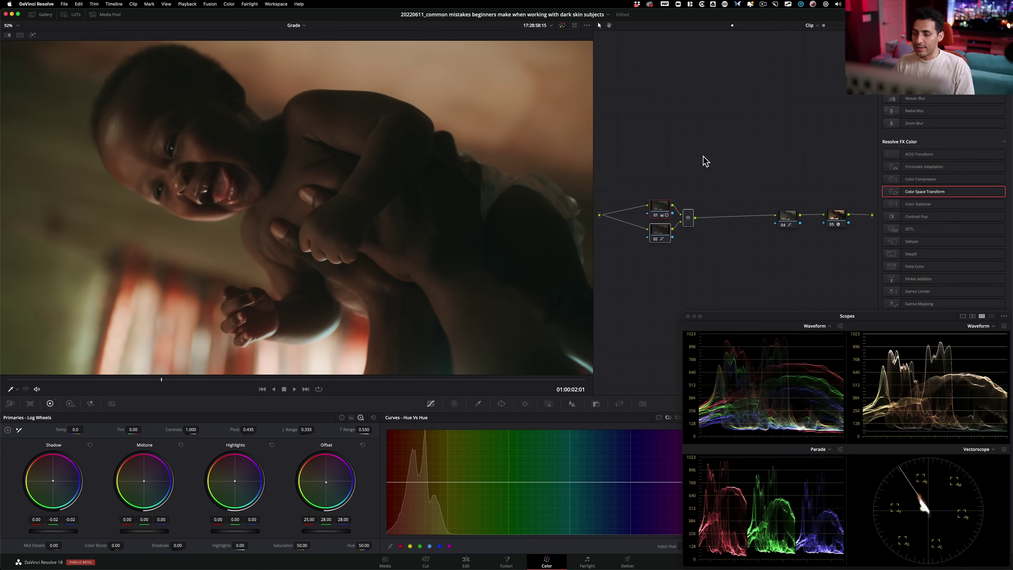
left_click(659, 205)
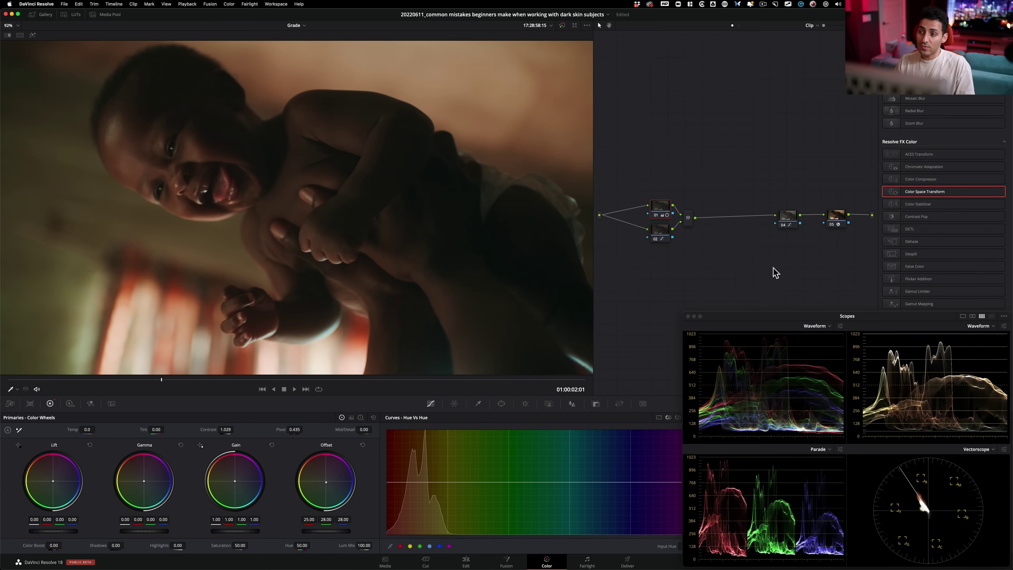
key("alt+shift+l")
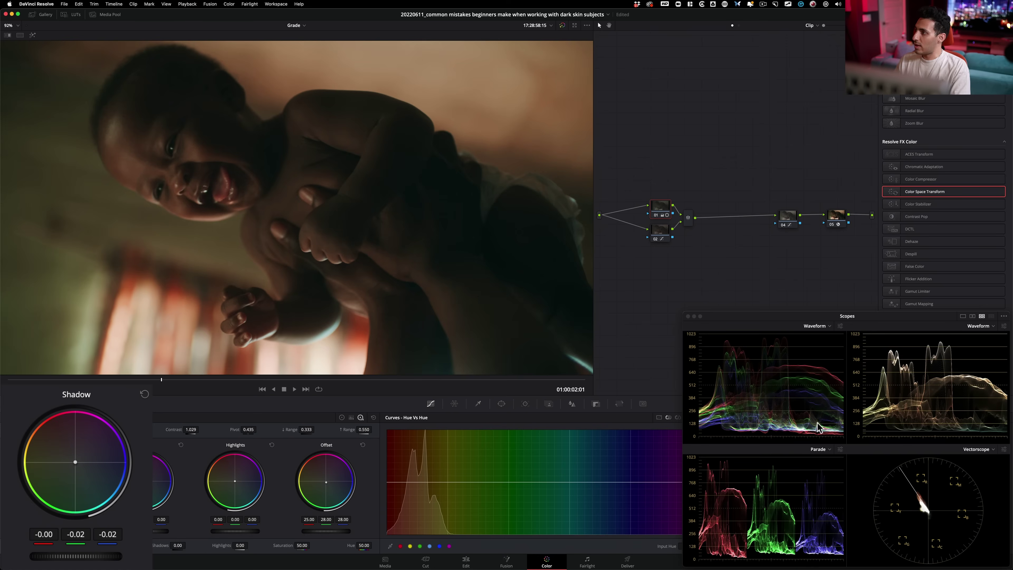
left_click_drag(655, 180, 707, 255)
key("super+d")
key("super+d")
key("super+d")
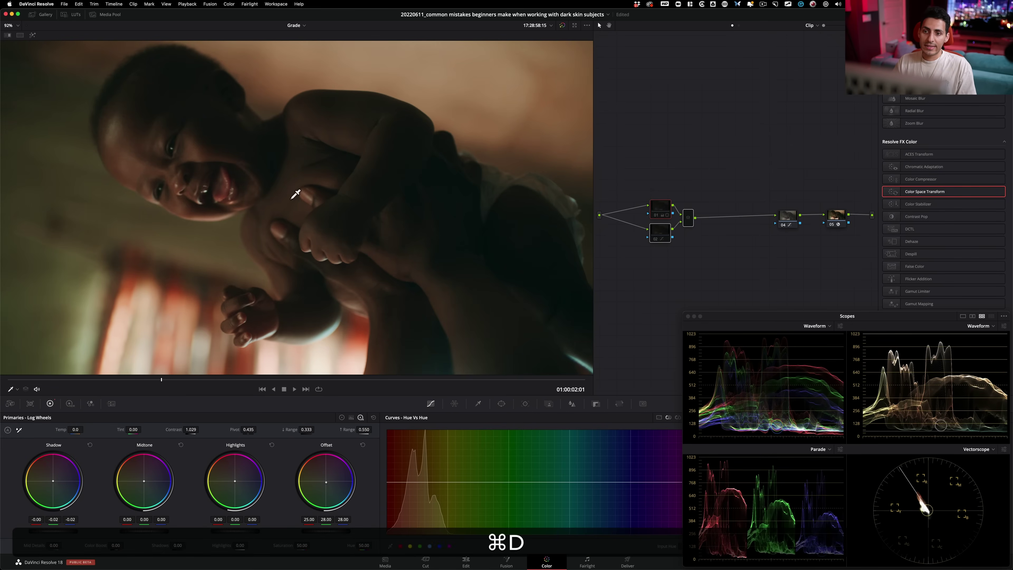
key("super+d")
key("super+d")
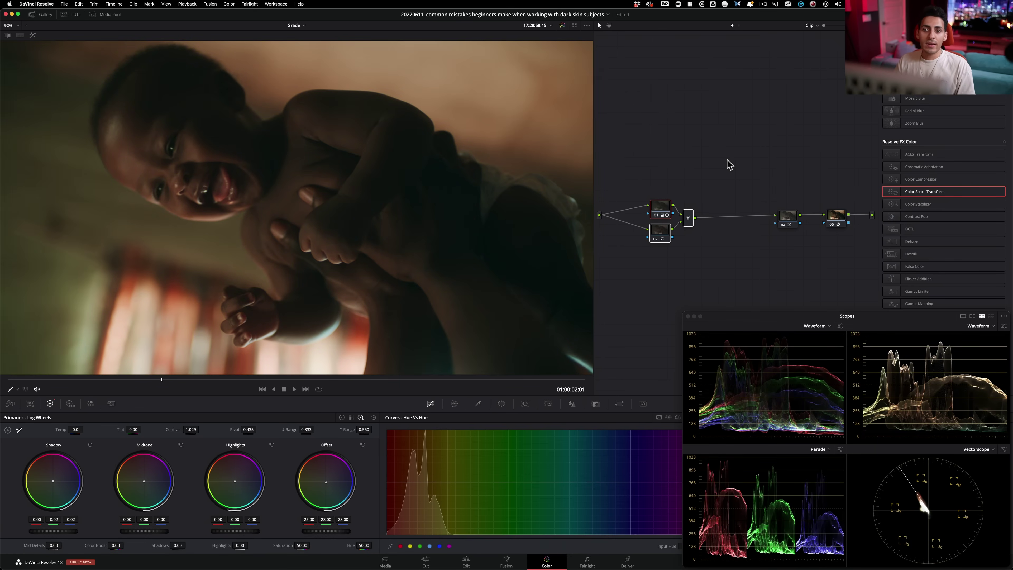
key("super+d")
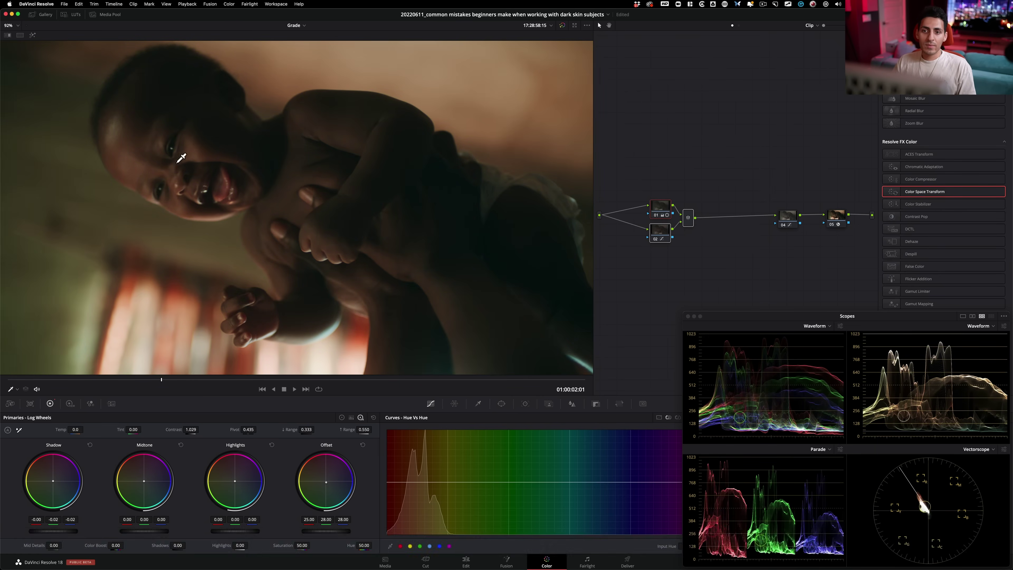
key("super+d")
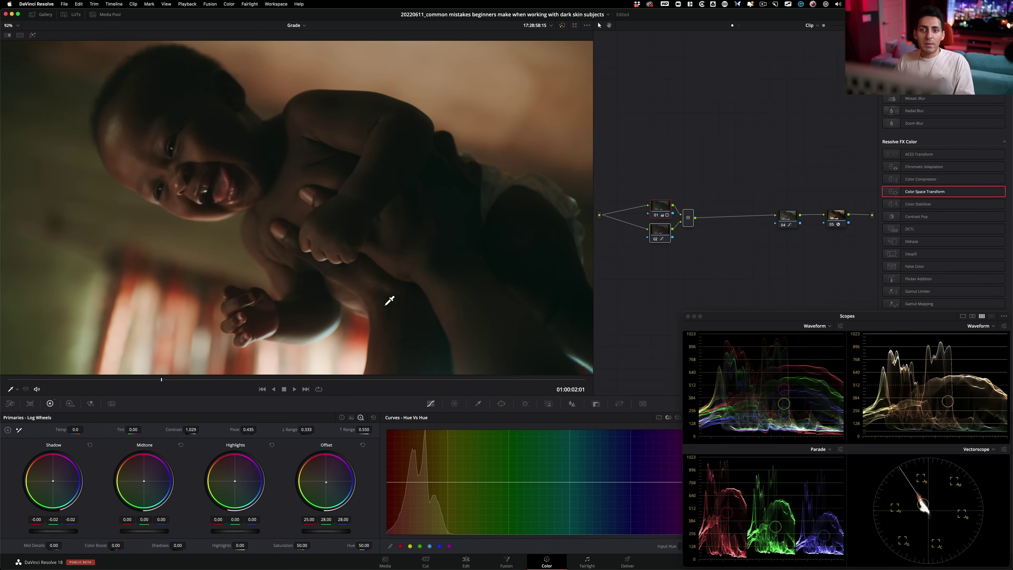
key("super")
key("super+d")
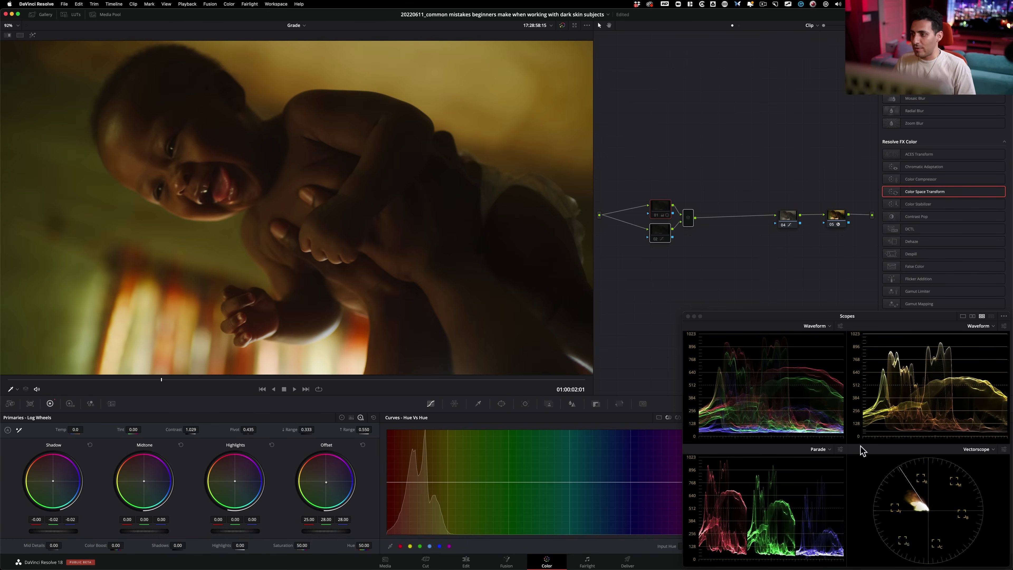
key("super+d")
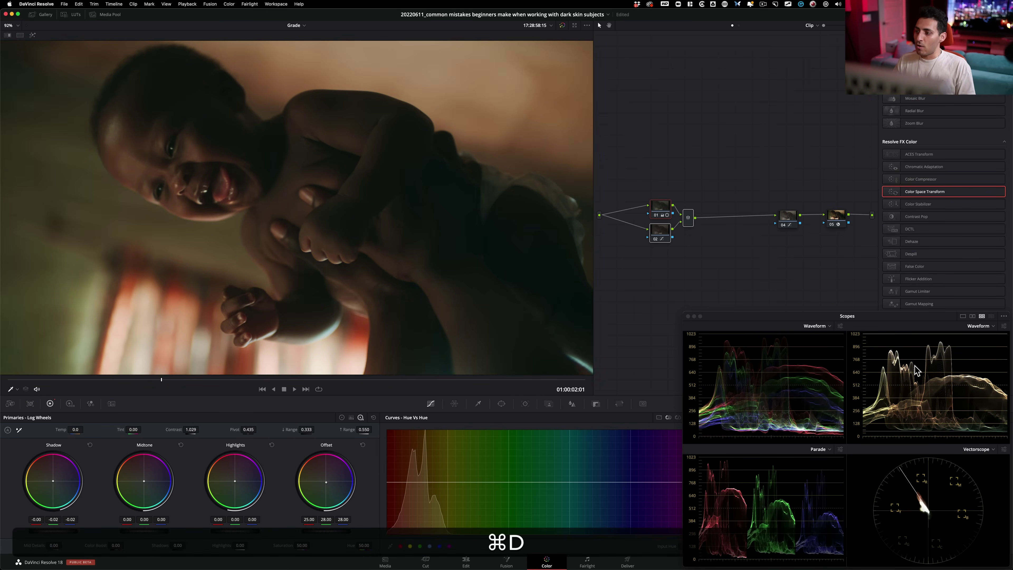
key("super+d")
key("super+d")
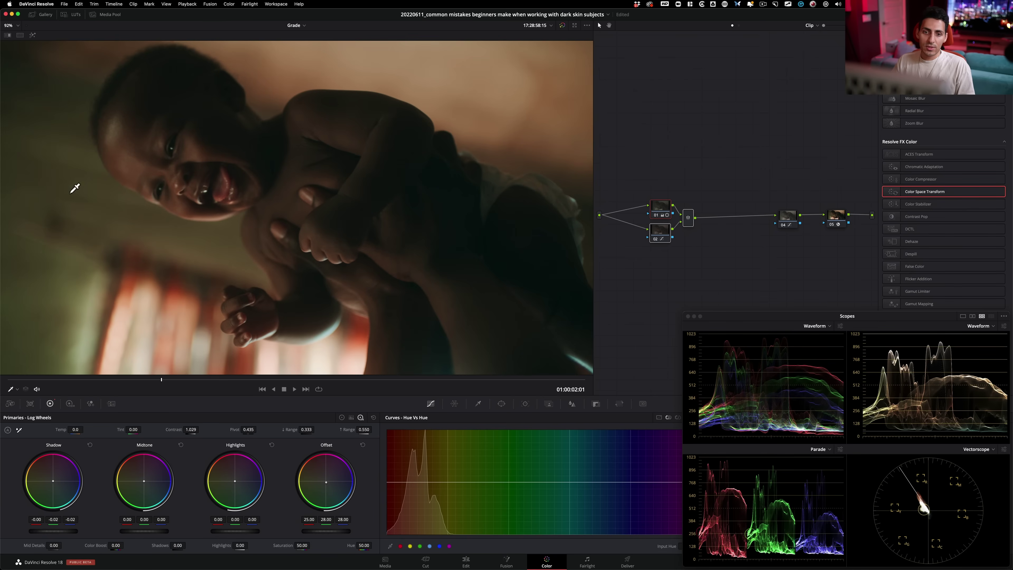
key("super+d")
Select parallel node 02 and switch its Curves panel to Hue vs Sat
left_click(729, 176)
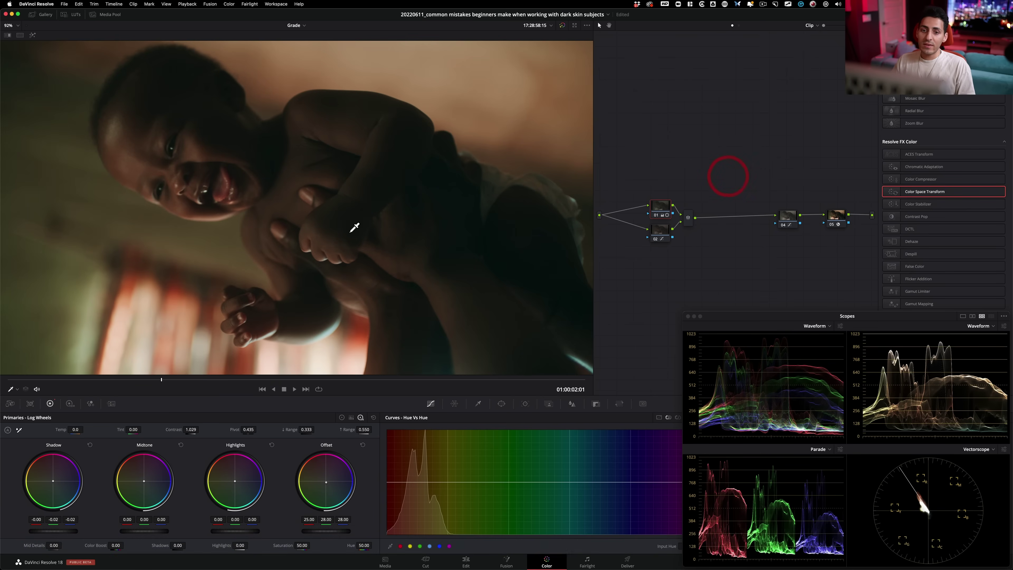
left_click(701, 266)
left_click(658, 229)
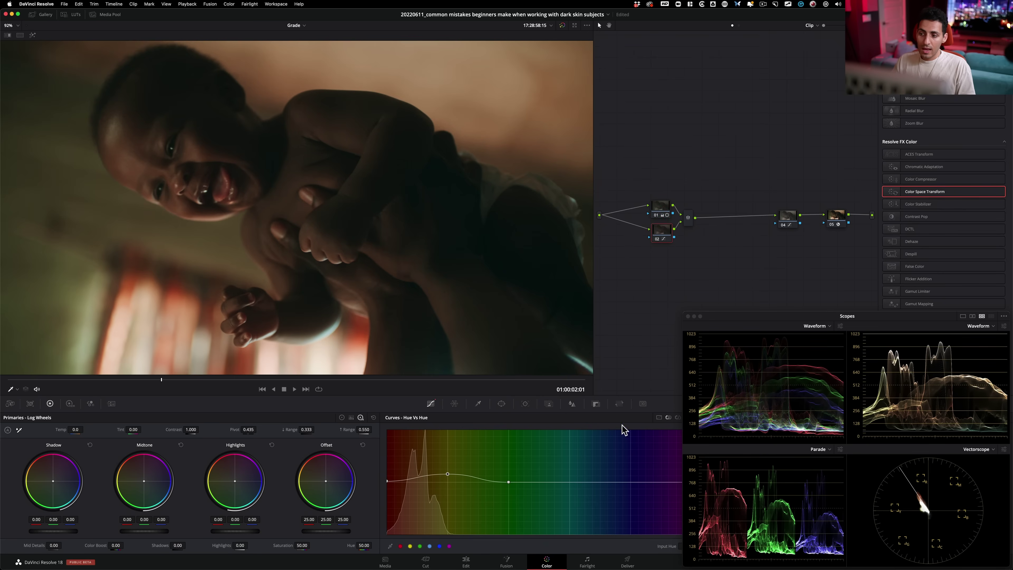
left_click(677, 418)
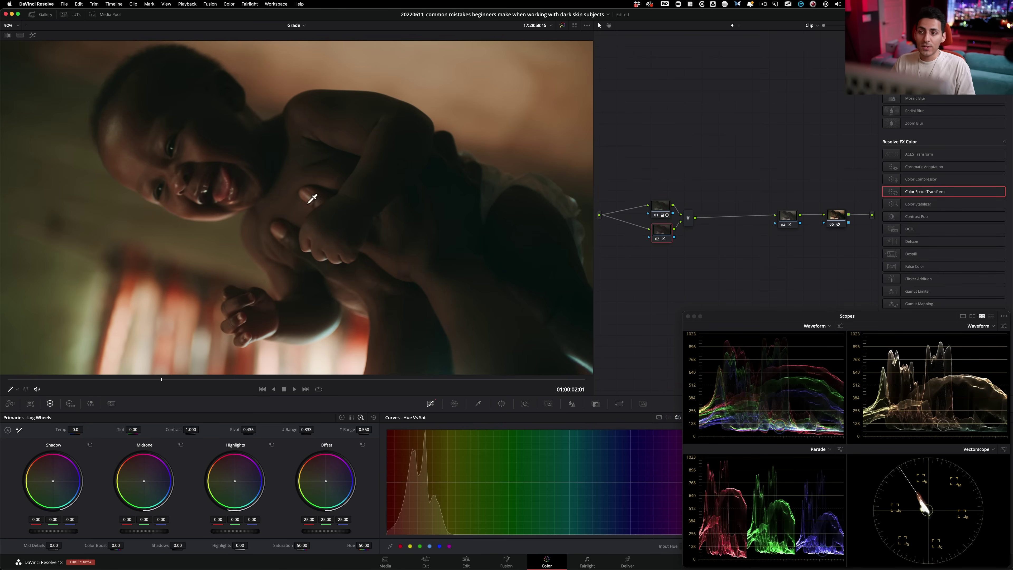
Add a serial node after the mixer with Alt+S, then undo it
left_click(689, 218)
key("alt+s")
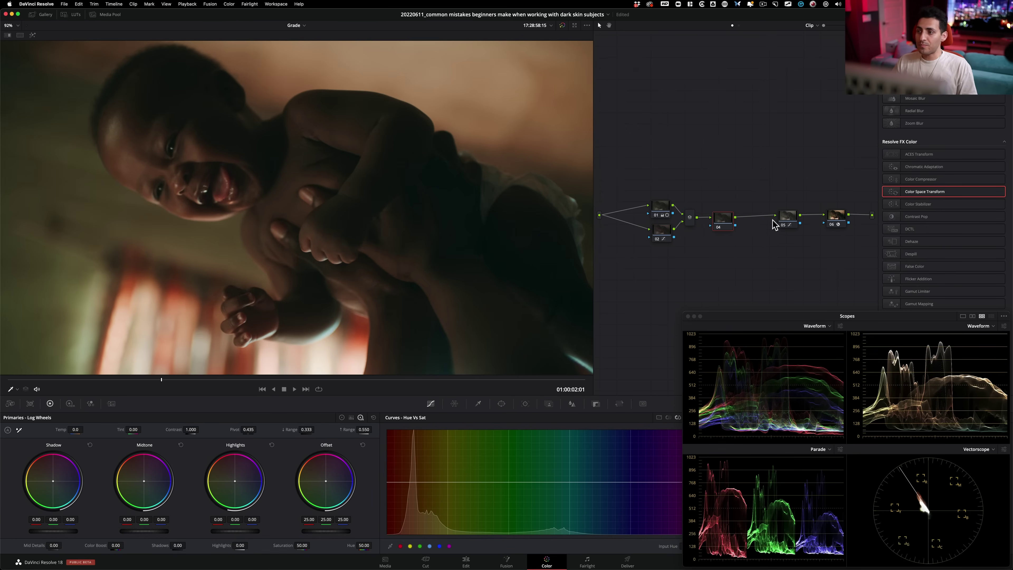
key("super+z")
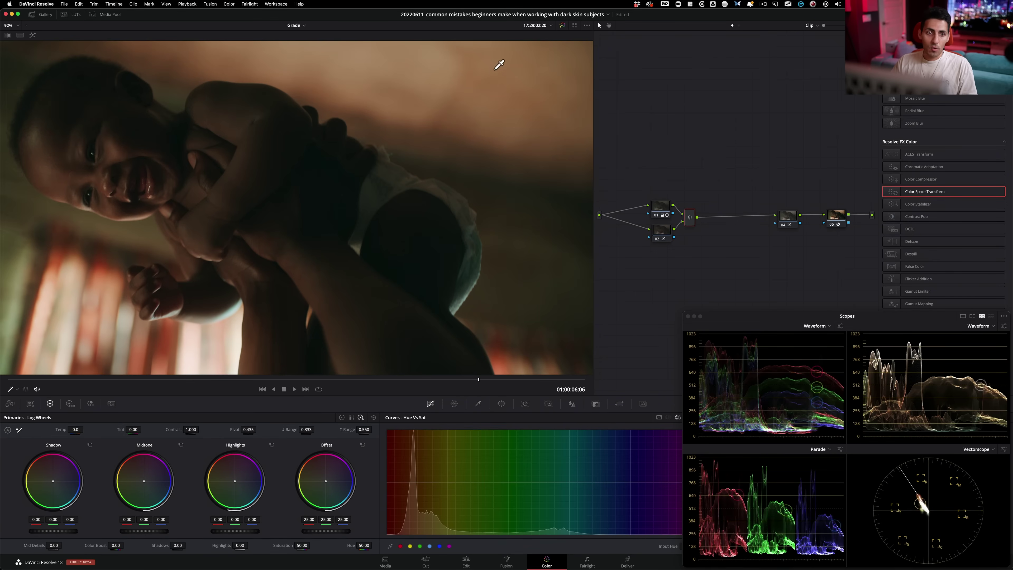
Play the clip from near its start to review the grade, then step back one frame
left_click(61, 379)
key("space")
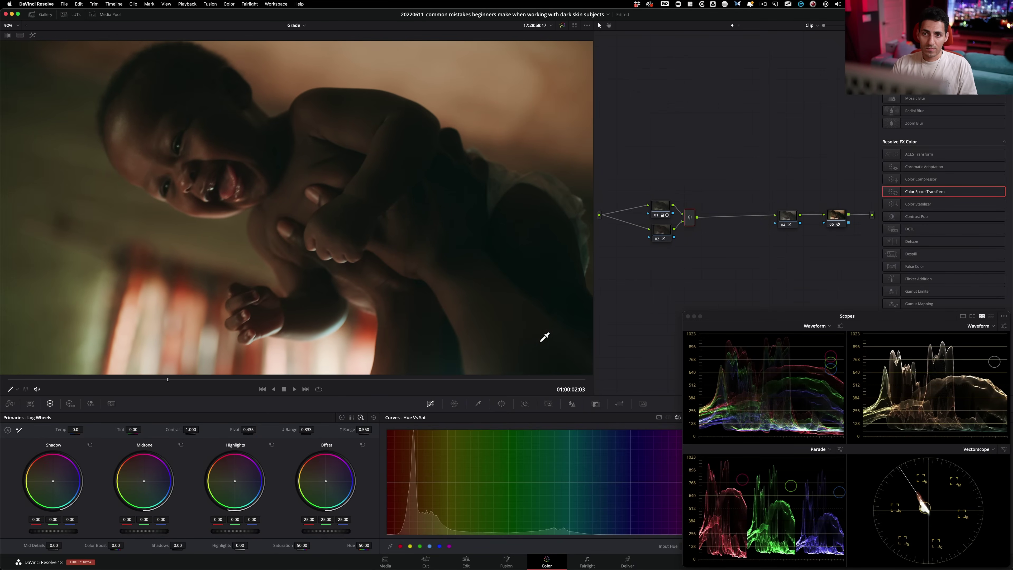
key("Left")
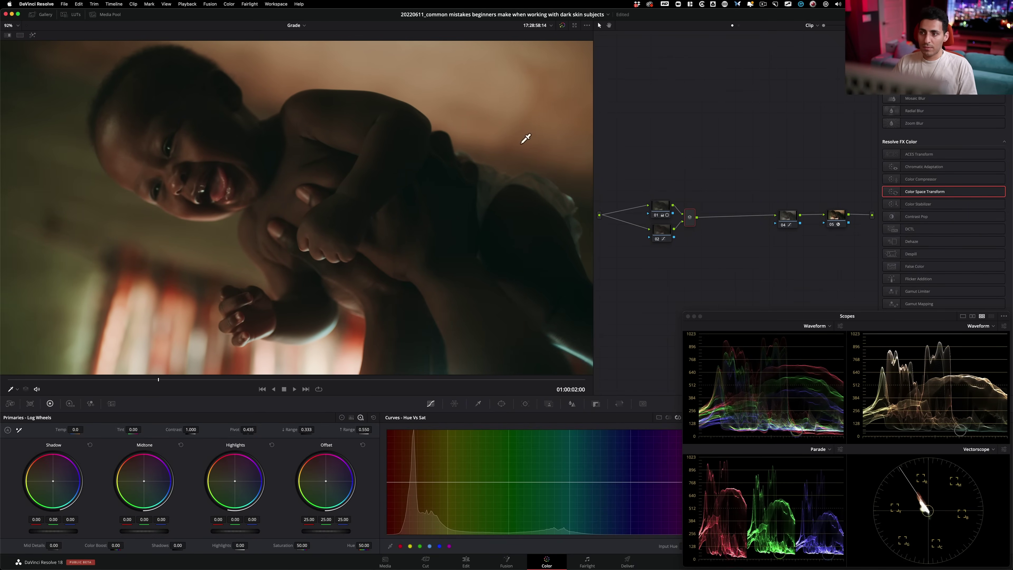
Bypass node 01 to compare, then show node 02's Hue vs Hue skin curve
left_click(669, 154)
left_click_drag(660, 209, 659, 206)
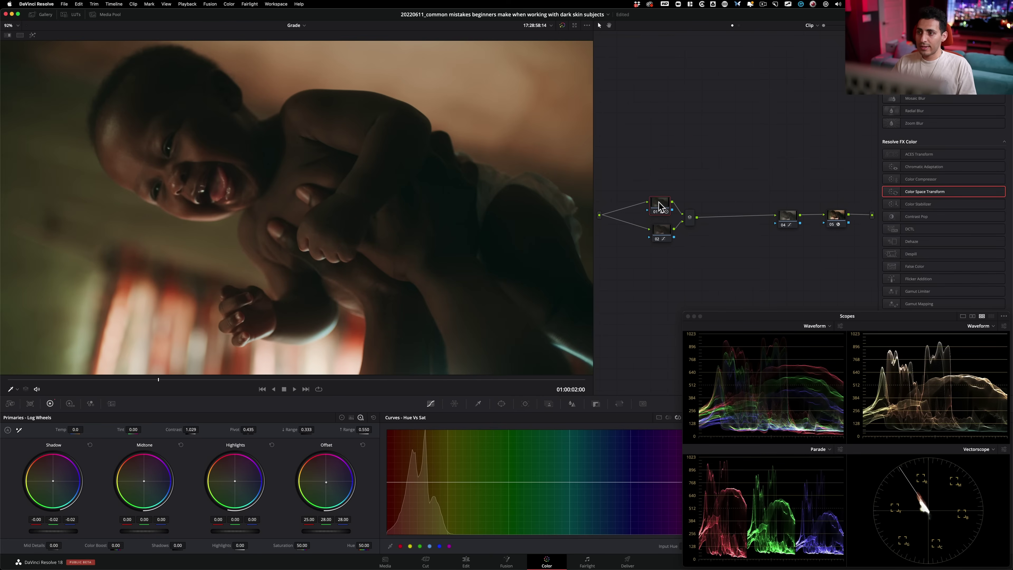
key("super+d")
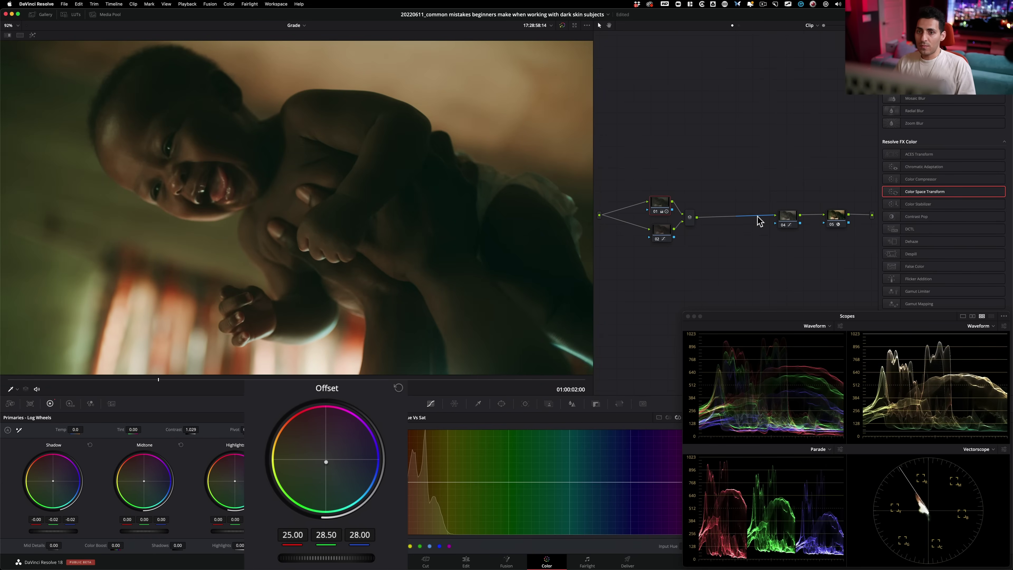
left_click(661, 232)
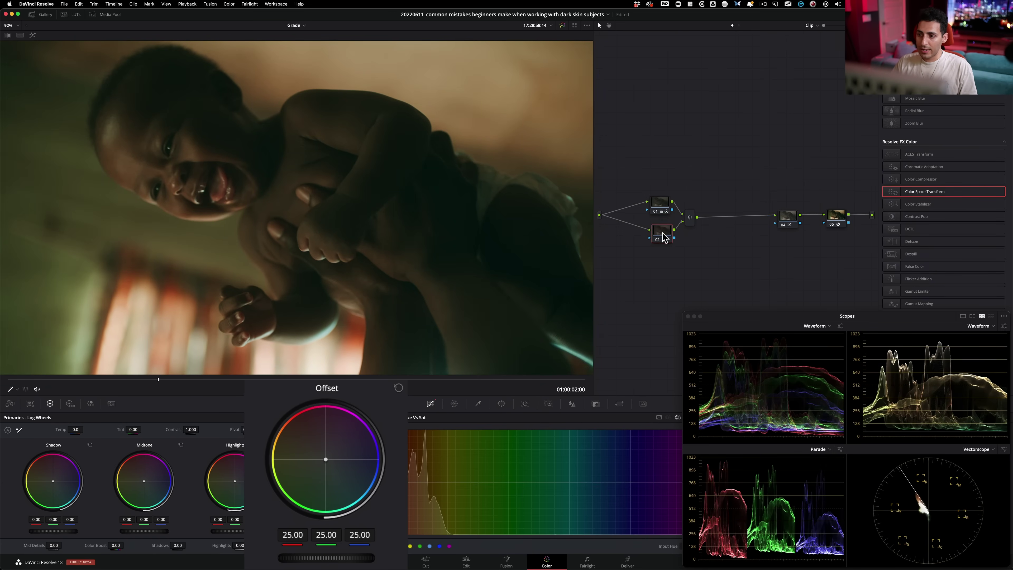
left_click(664, 420)
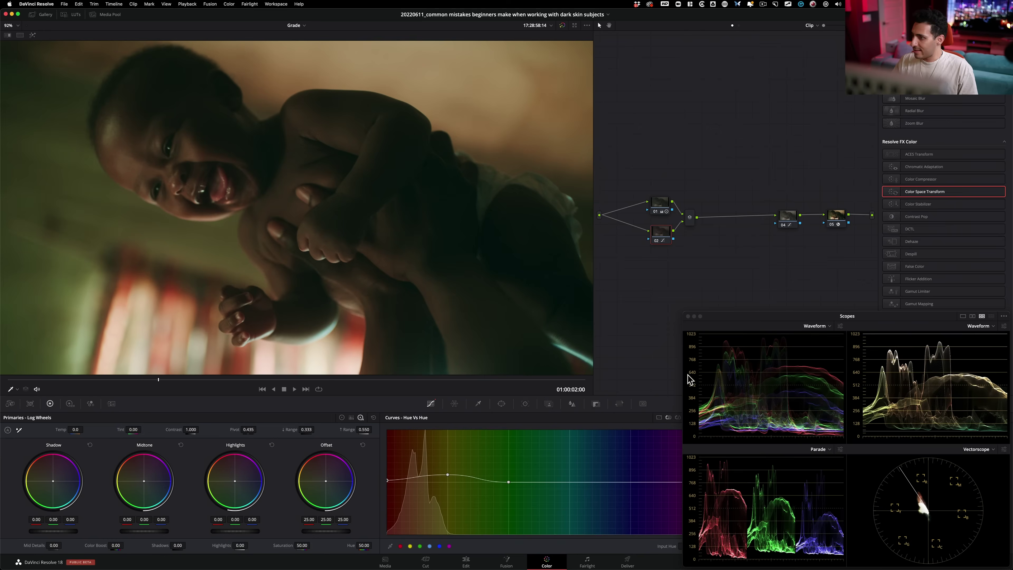
key("super+d")
key("super+d")
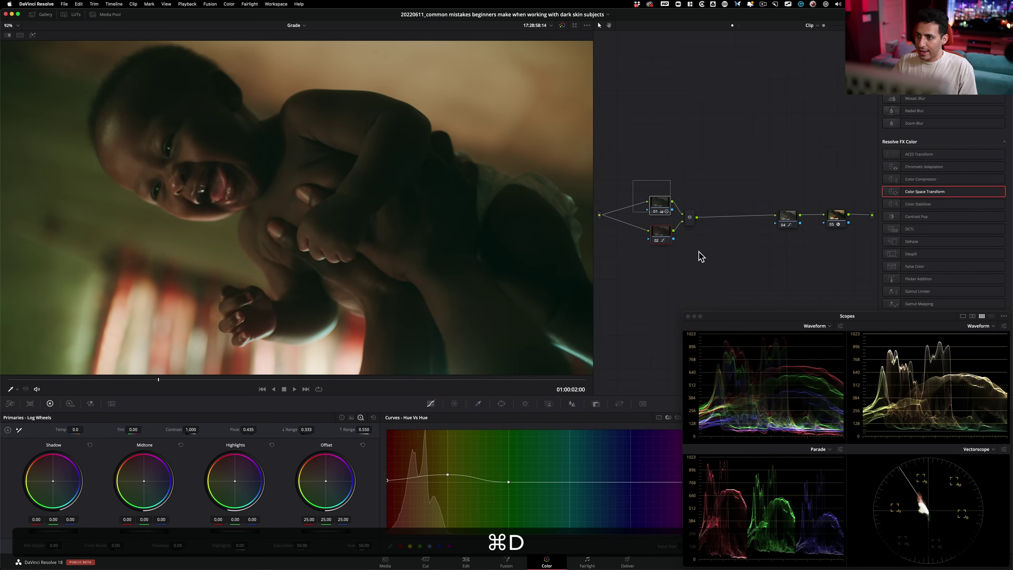
left_click(719, 267)
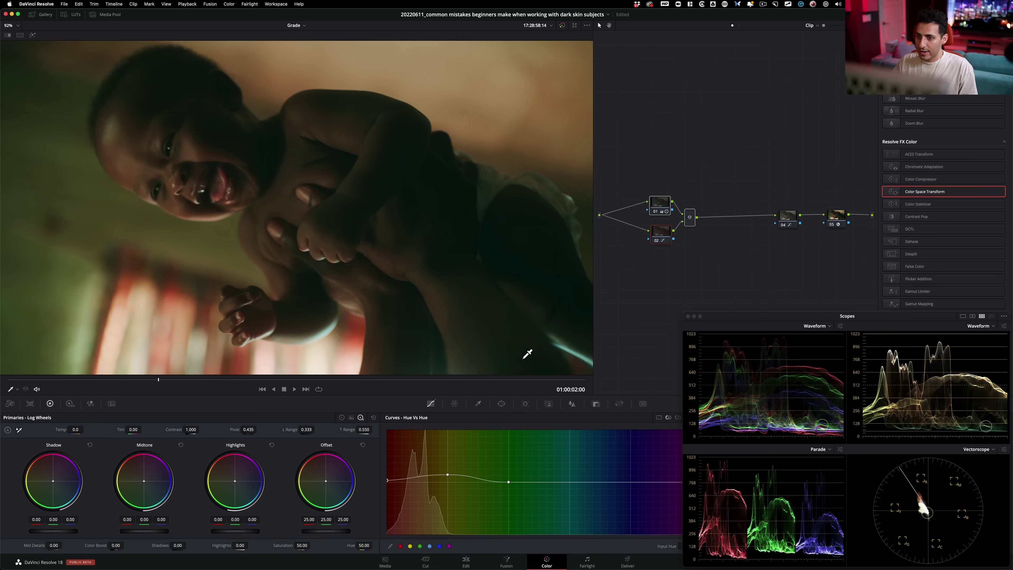
left_click(713, 169)
left_click(661, 202)
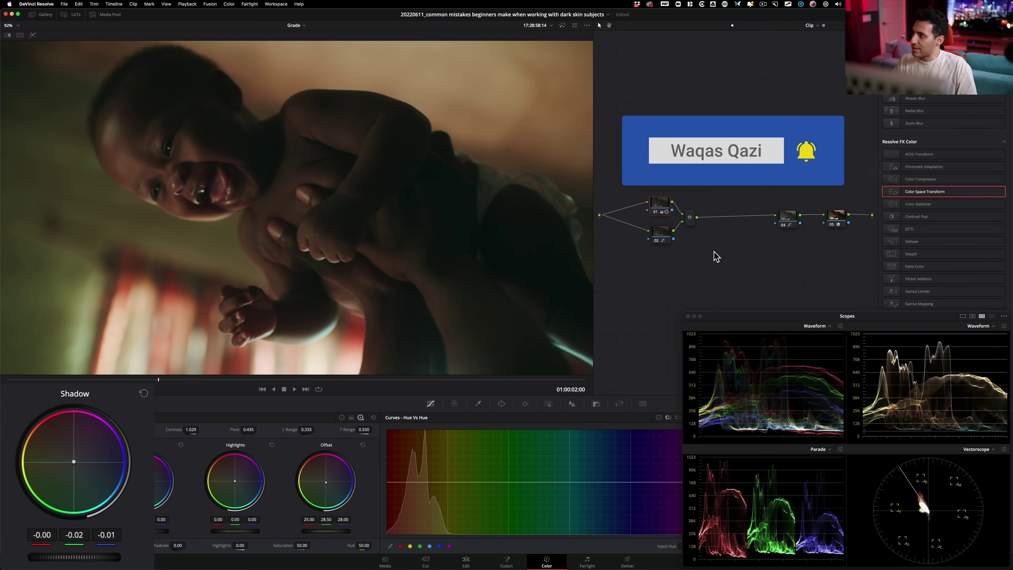
left_click(709, 250)
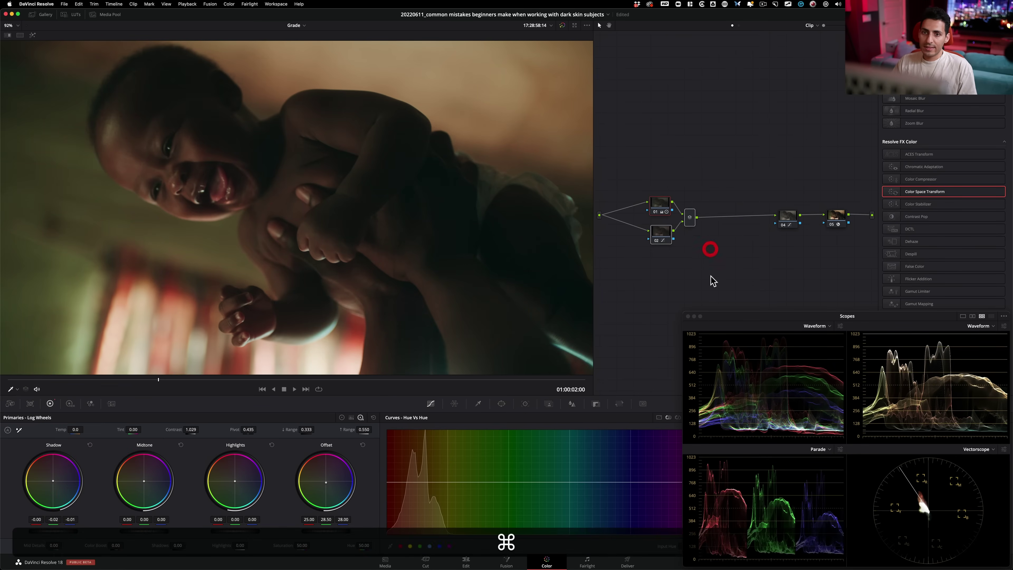
key("super+d")
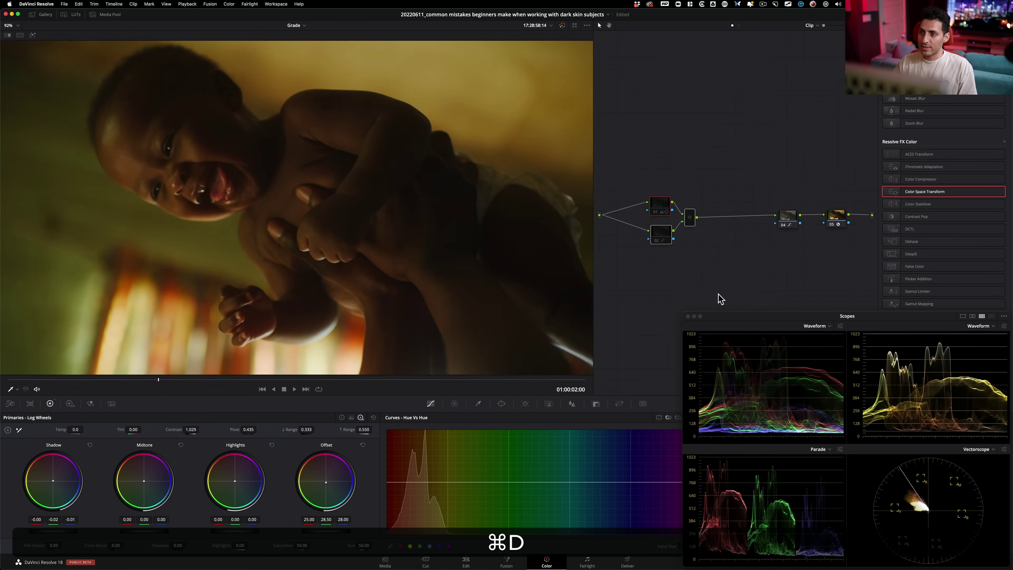
left_click(683, 138)
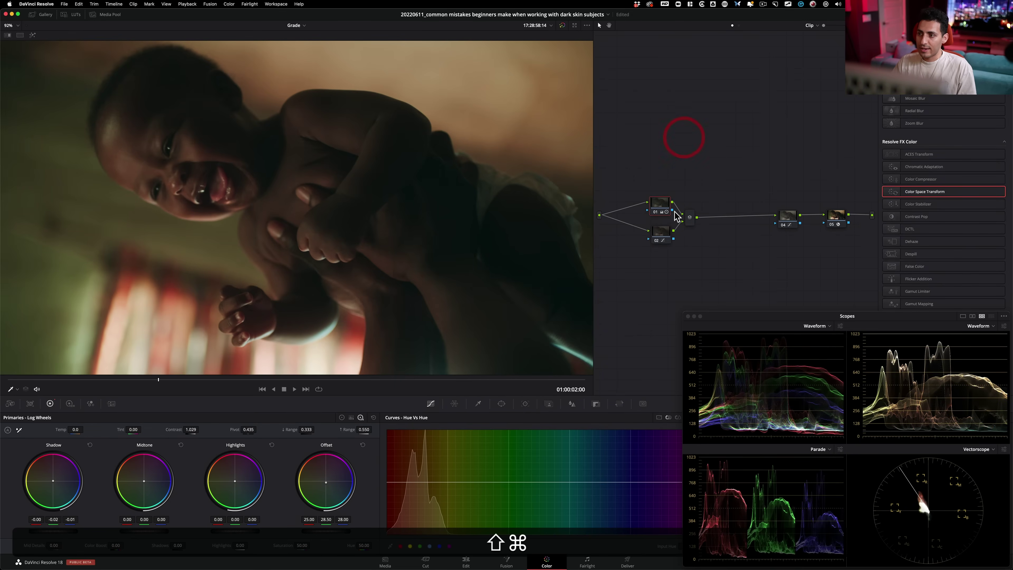
left_click(670, 170, "shift")
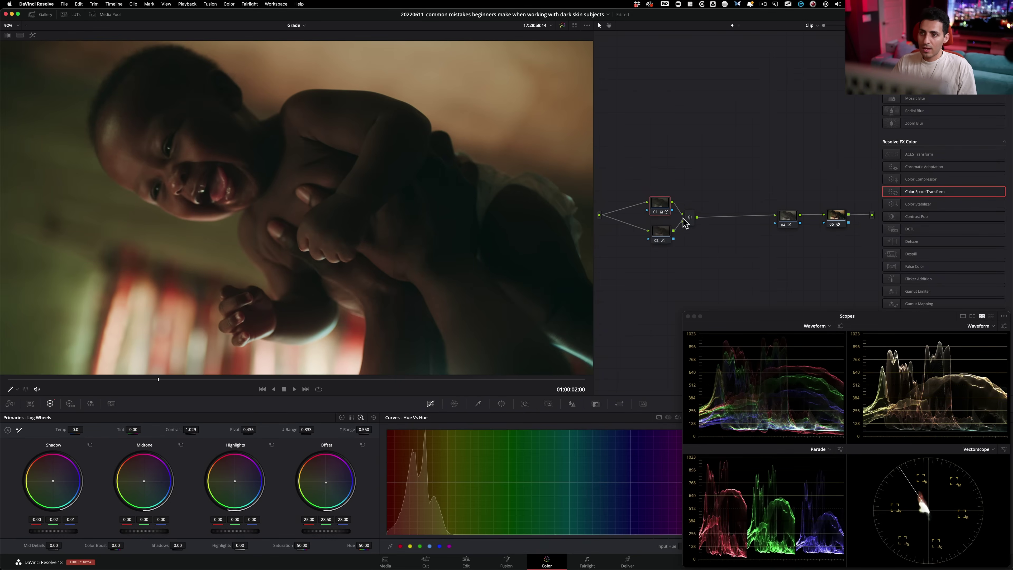
left_click(788, 217)
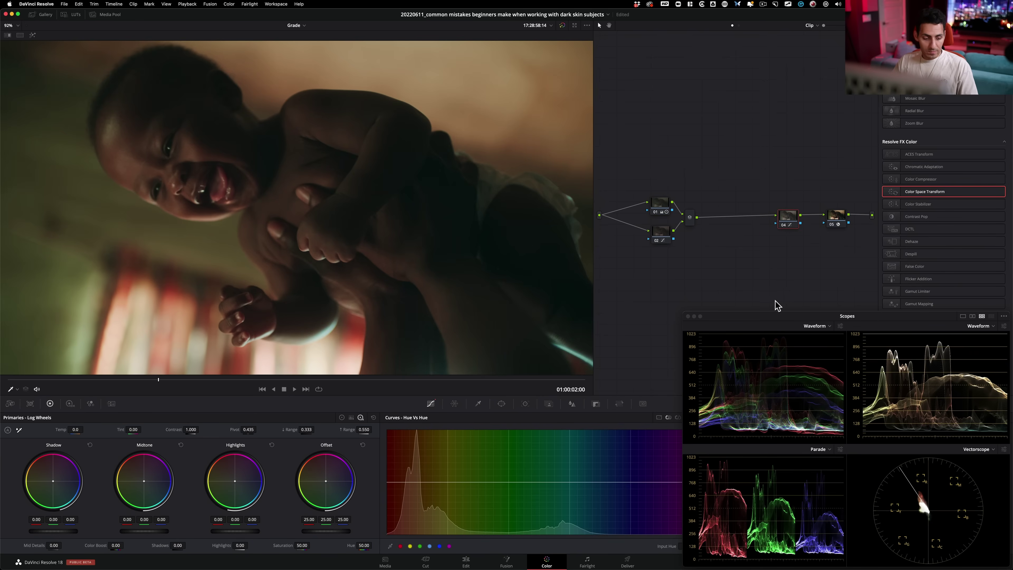
key("super+n")
key("super+b")
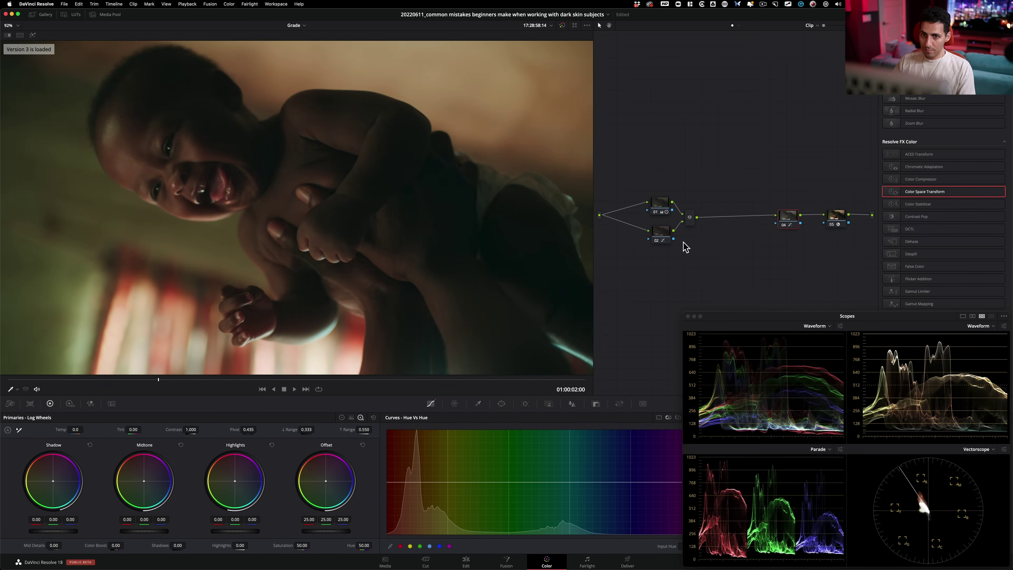
key("super+n")
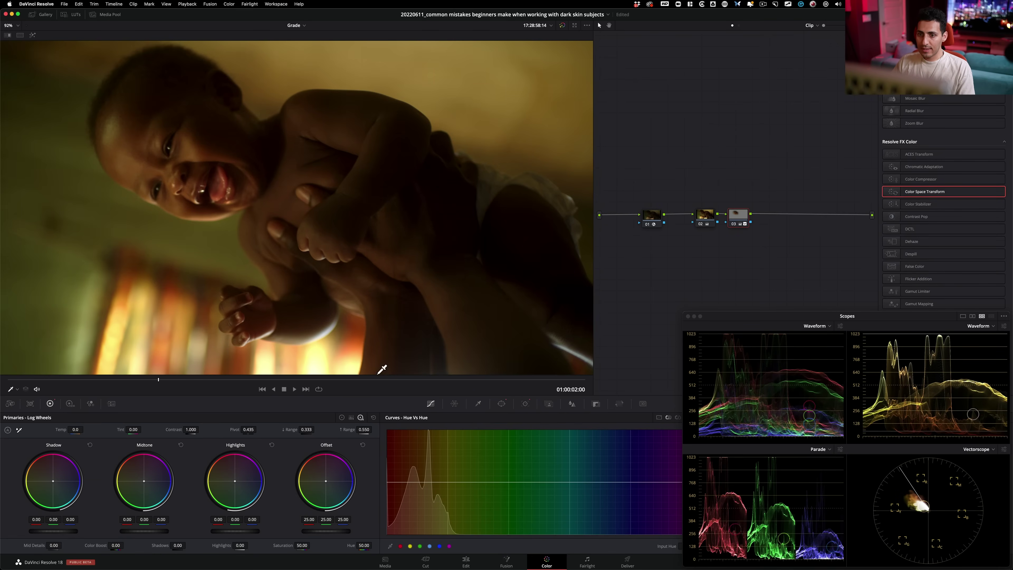
key("super+d")
key("super+d")
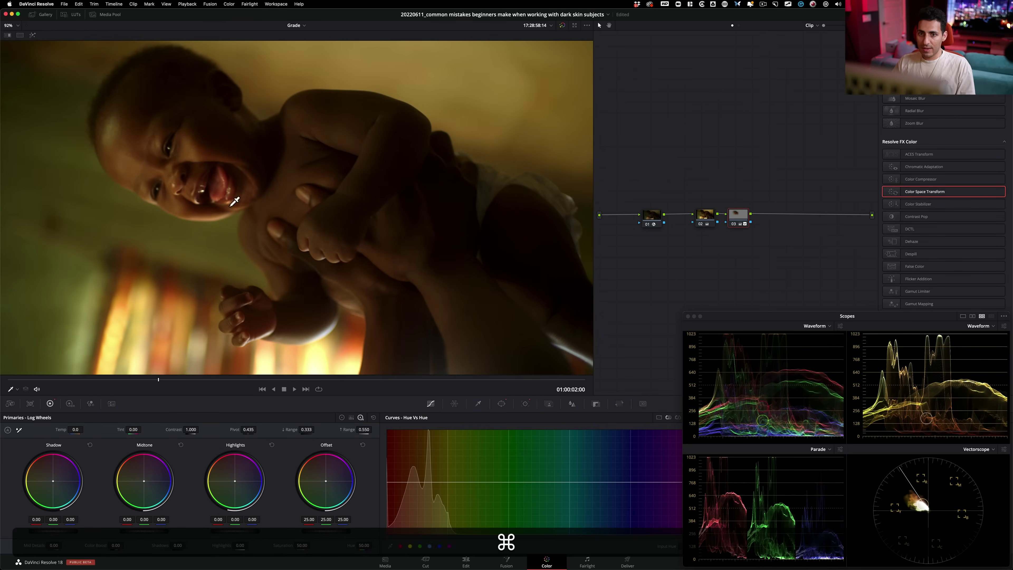
key("super+d")
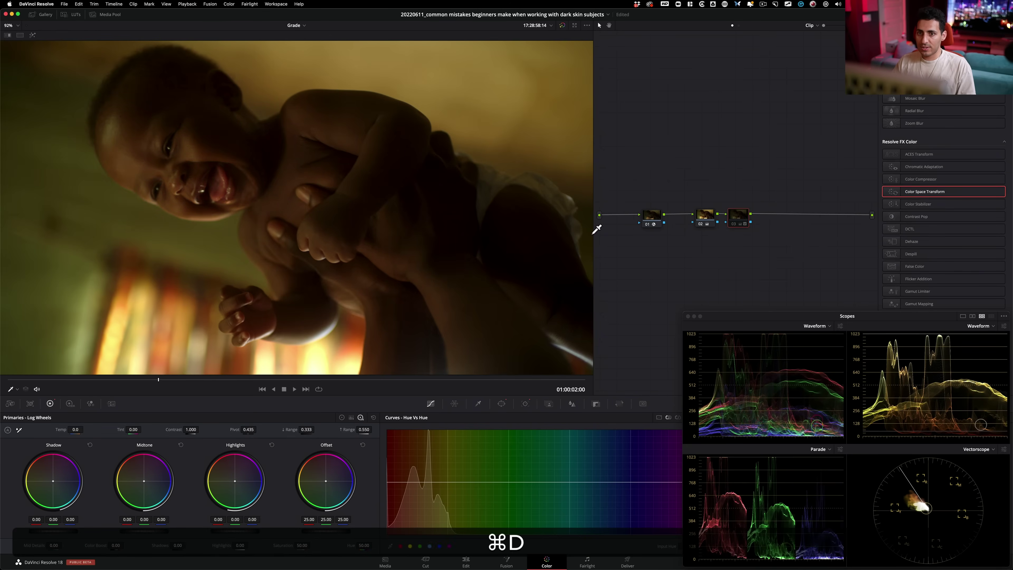
left_click(767, 176)
key("super+d")
key("super+d")
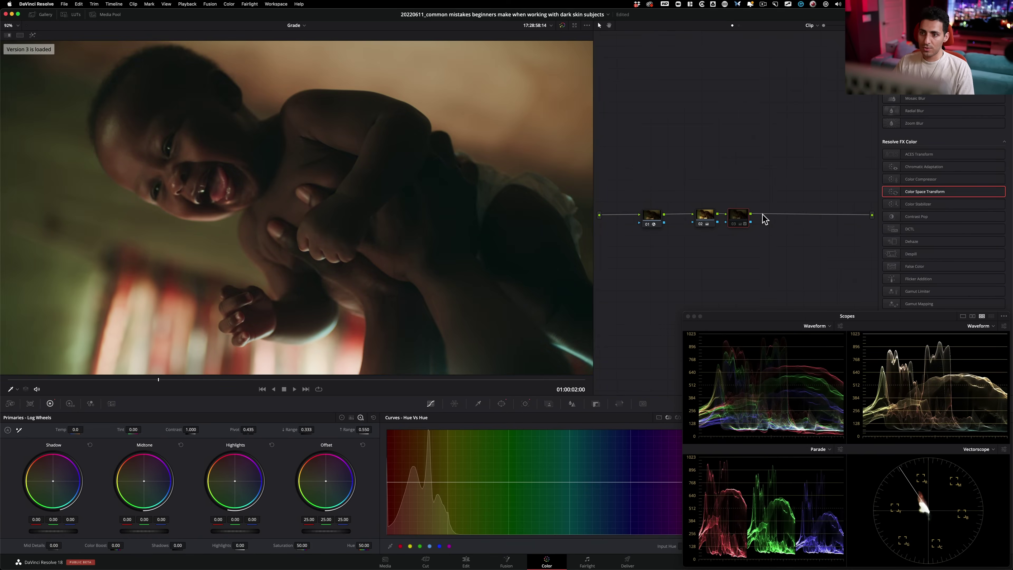
key("super+d")
key("super+d")
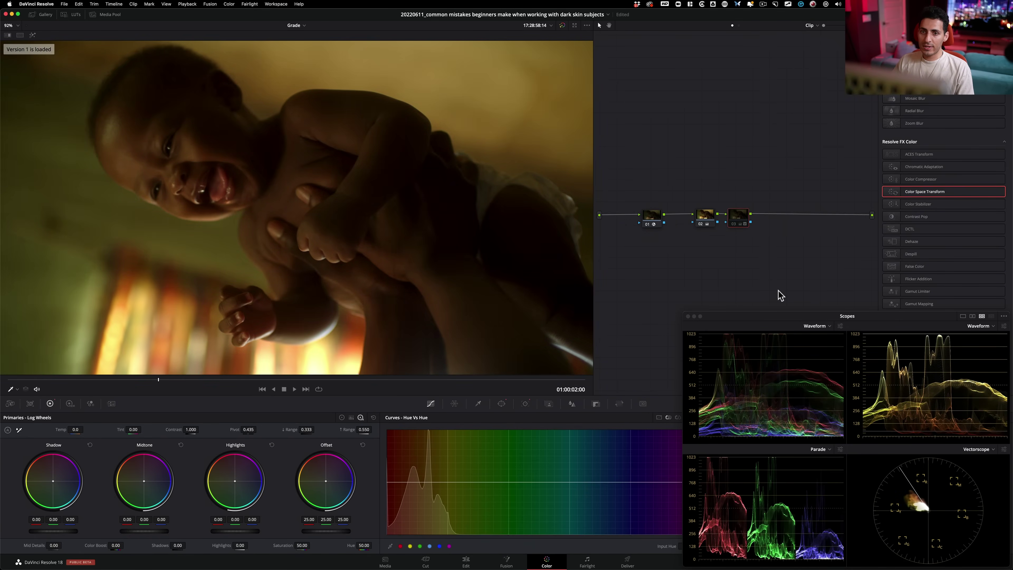
key("super+d")
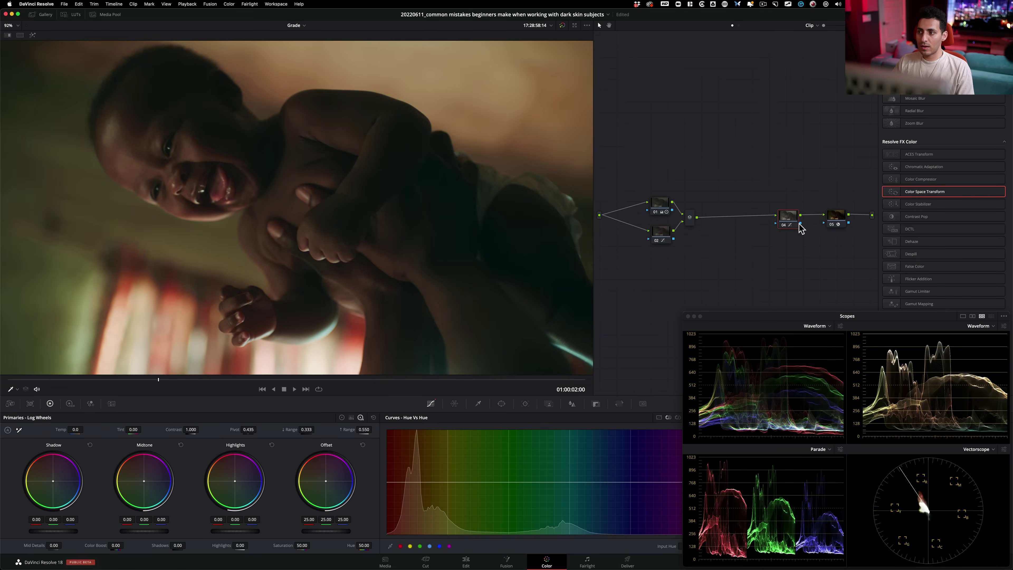
key("super+d")
key("super+d")
key("super+d")
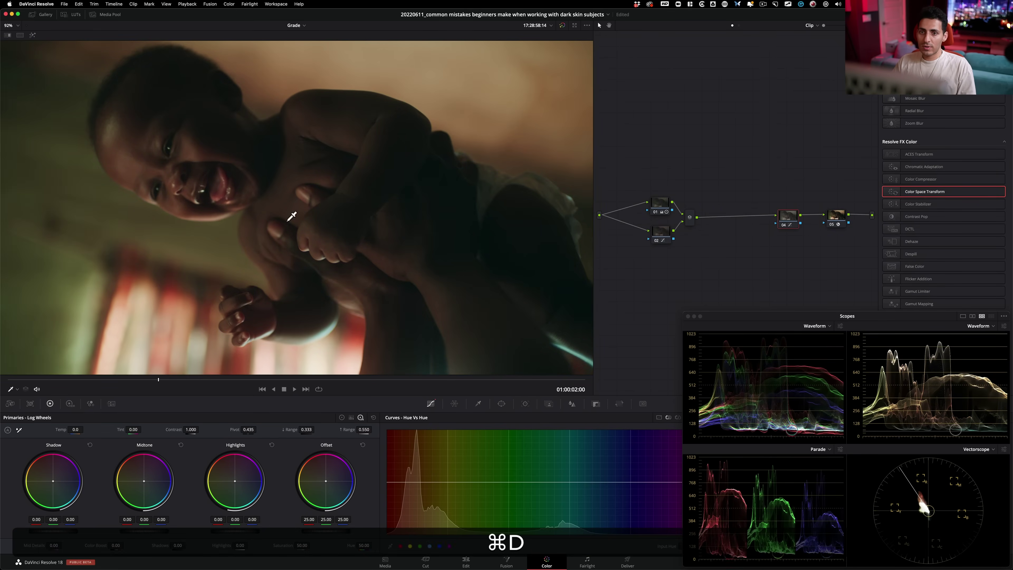
key("super+d")
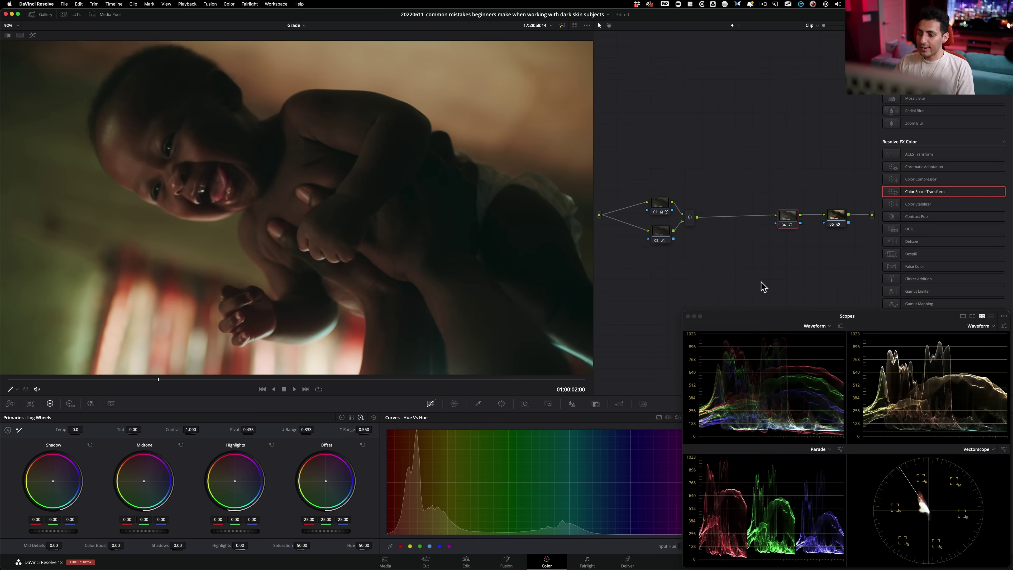
left_click(660, 208)
left_click_drag(640, 174, 710, 270)
key("super+d")
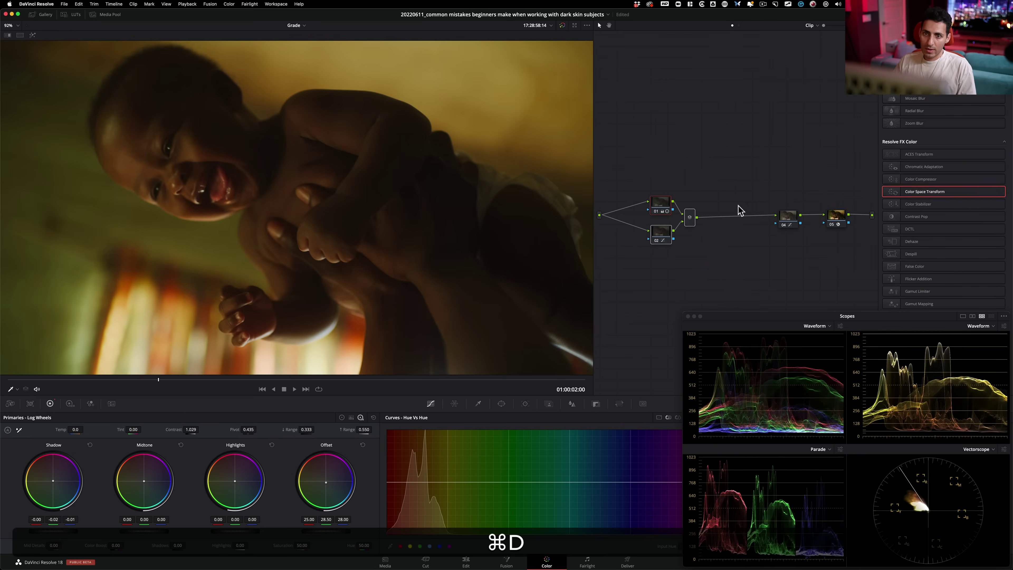
key("super+d")
left_click(789, 217)
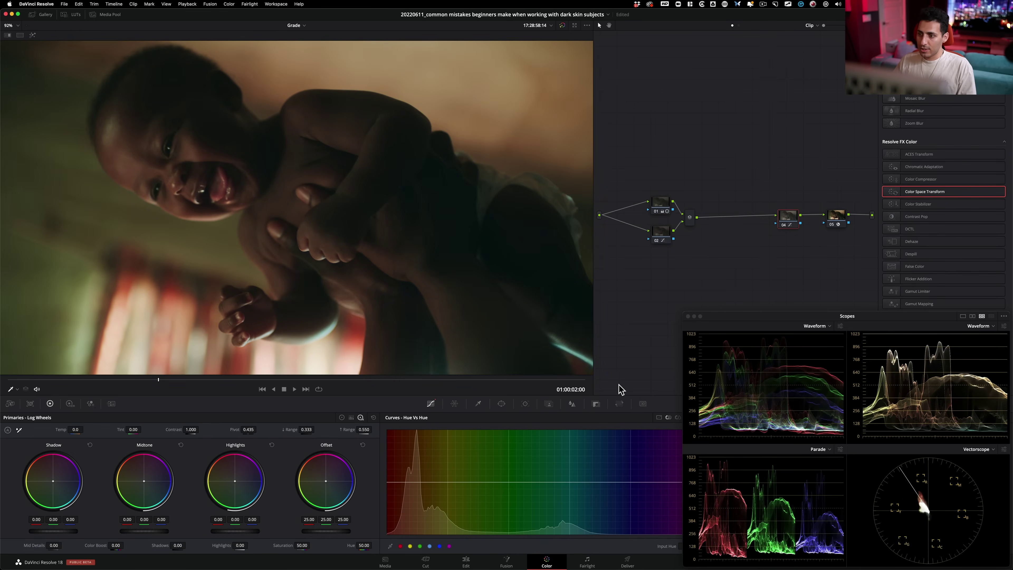
Lower node 04's Custom curve shadow point slightly, then toggle the node while scrubbing to compare
left_click(659, 418)
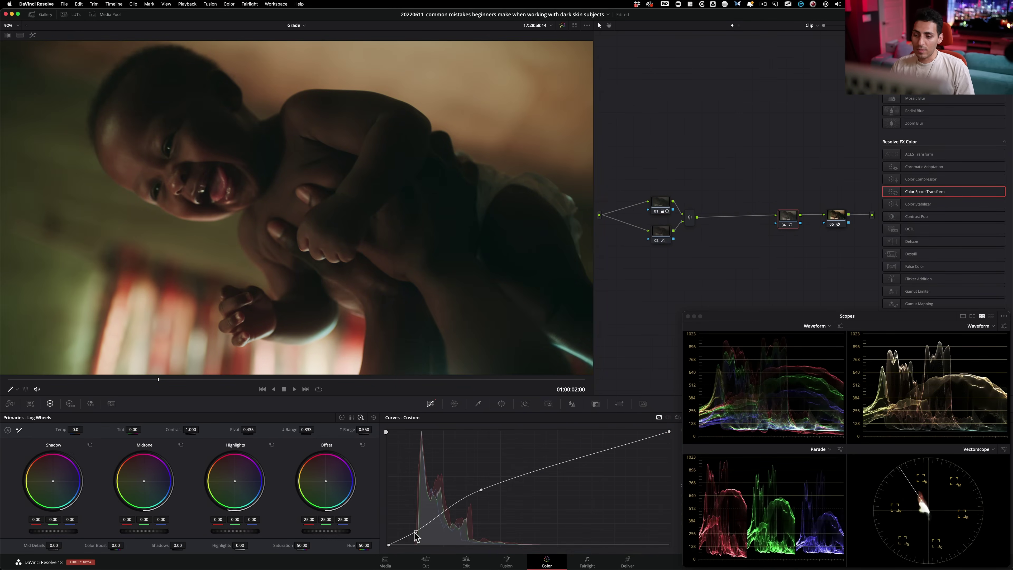
left_click_drag(415, 532, 417, 535)
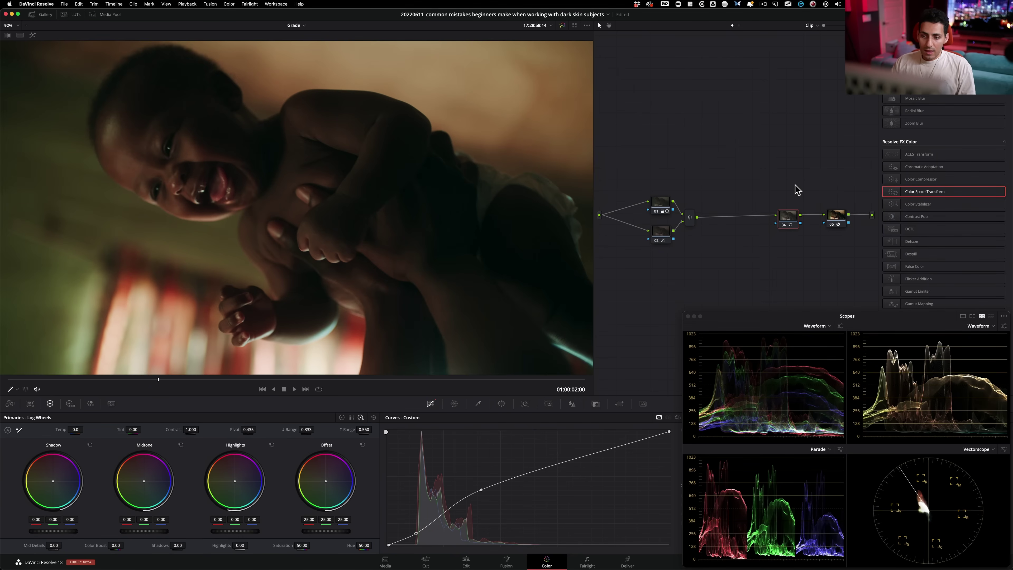
key("super+d")
key("super+d")
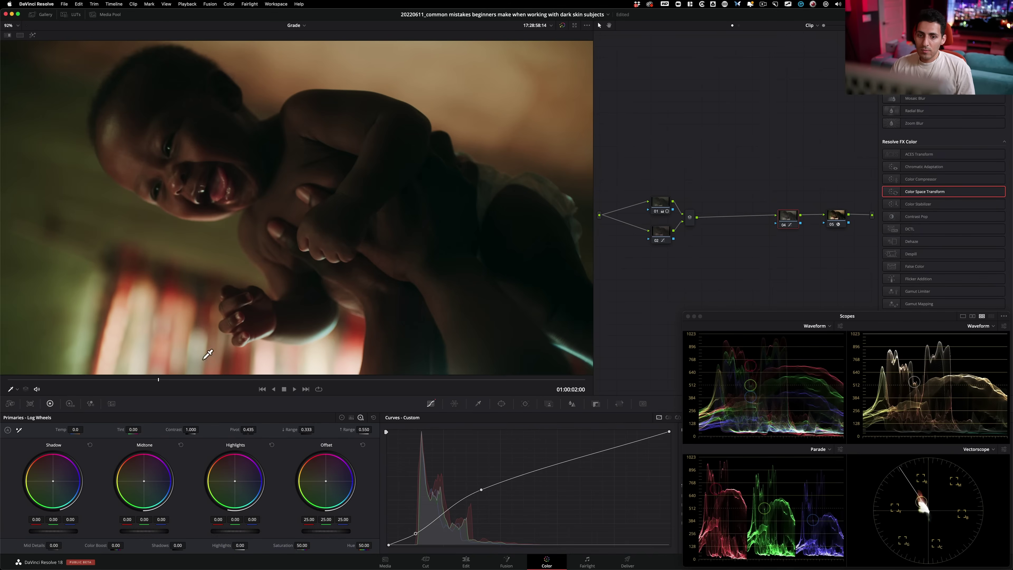
left_click_drag(215, 379, 279, 380)
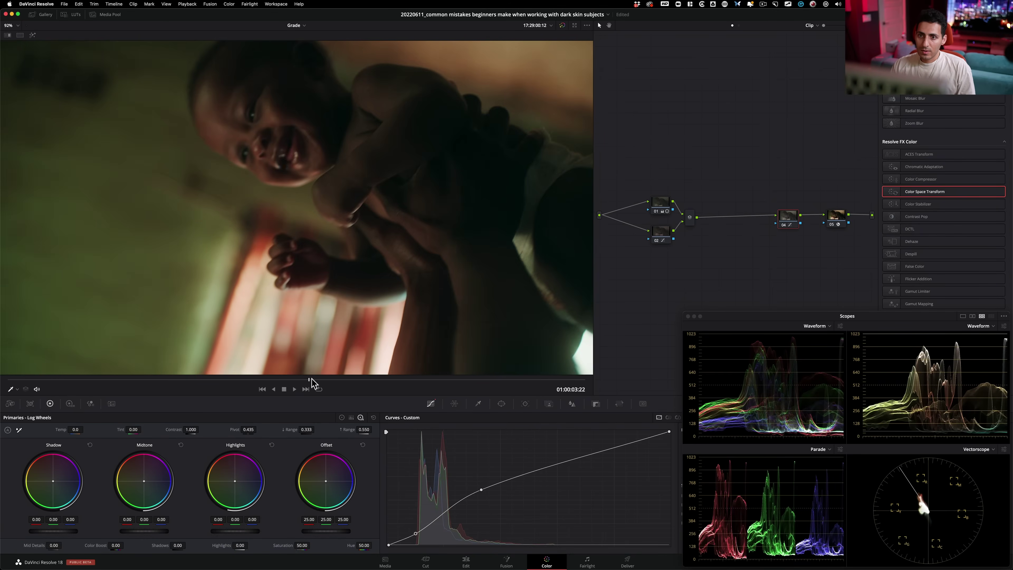
left_click_drag(312, 384, 144, 384)
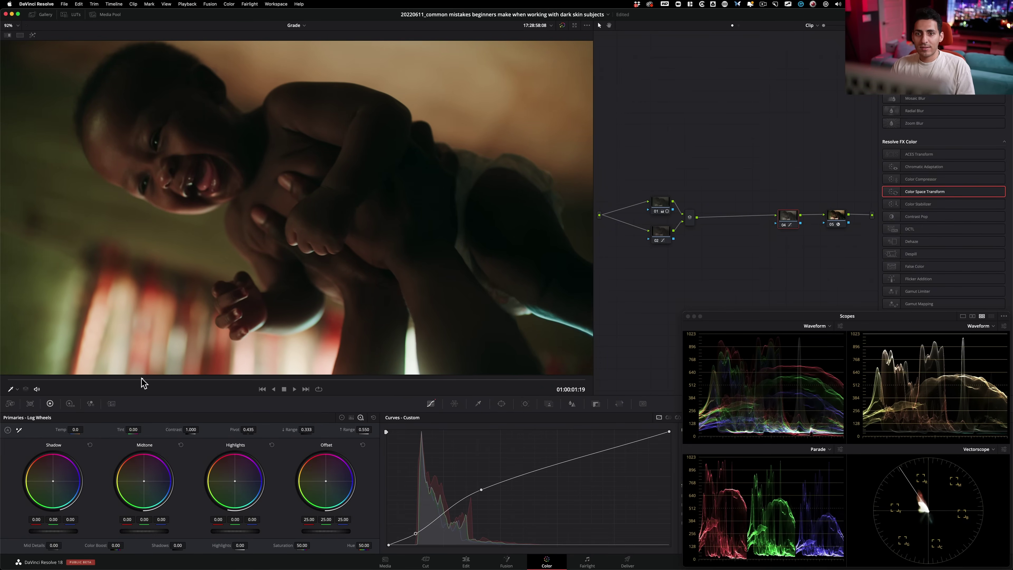
key("super+d")
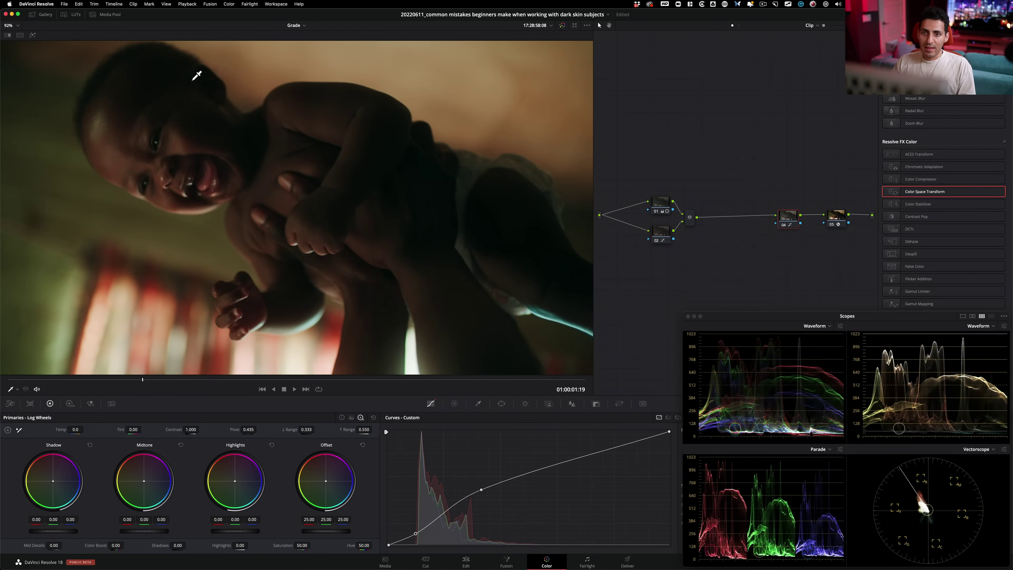
Bypass nodes 01 and 02, scrub to about 01:00:01:22, and widen the viewer
left_click(663, 207)
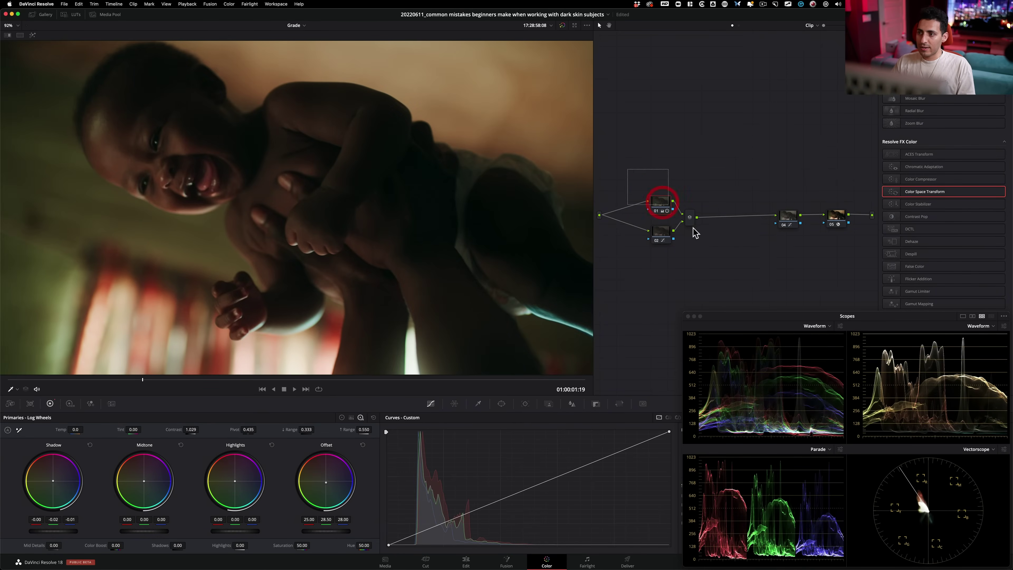
left_click_drag(717, 251, 631, 210)
key("super+d")
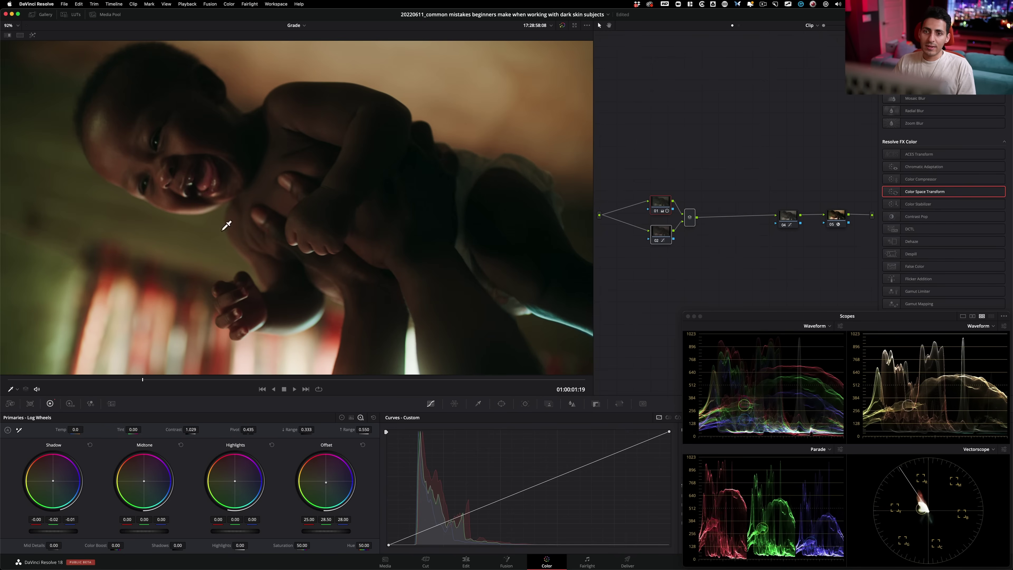
left_click(199, 380)
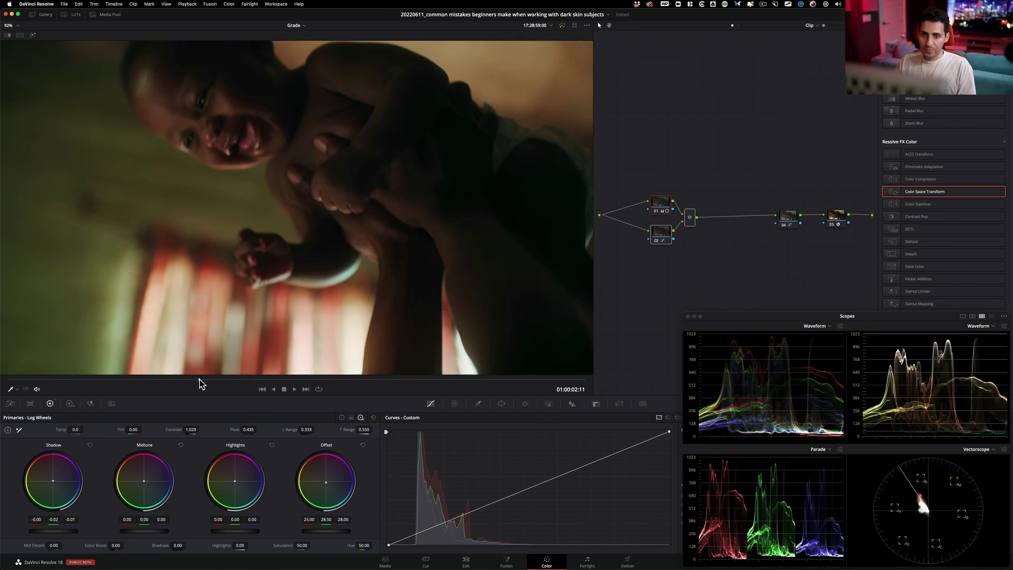
left_click_drag(200, 384, 165, 400)
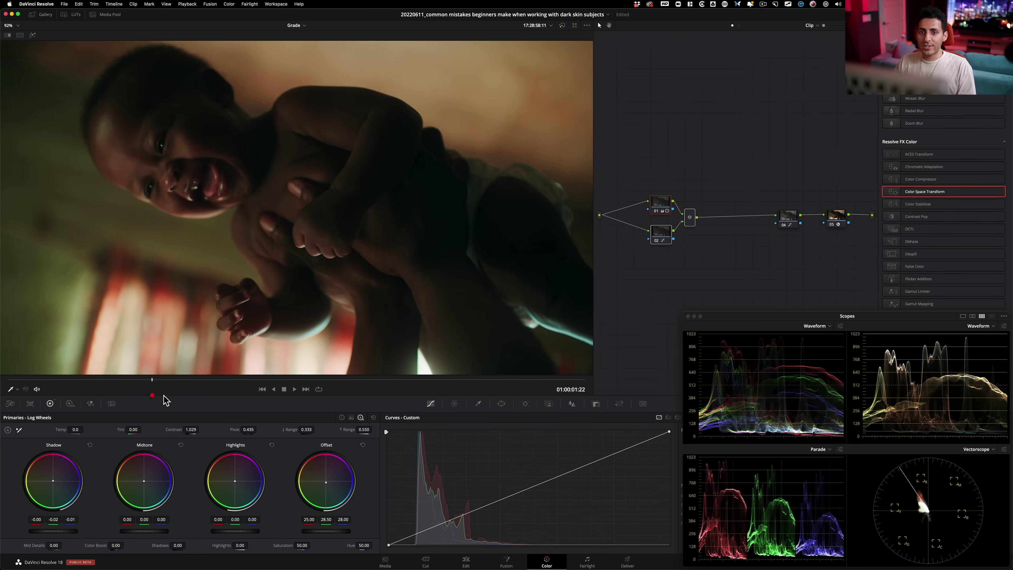
left_click_drag(594, 164, 714, 281)
Toggle nodes 01 and 02 back on and select node 04 to show its custom curve
key("cmd+d")
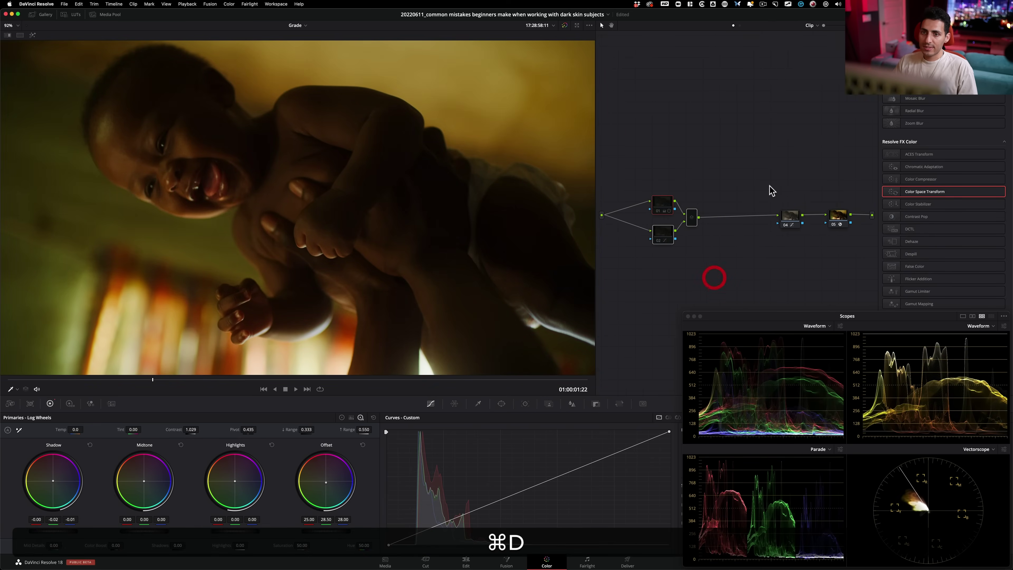
left_click(757, 148)
left_click(785, 216)
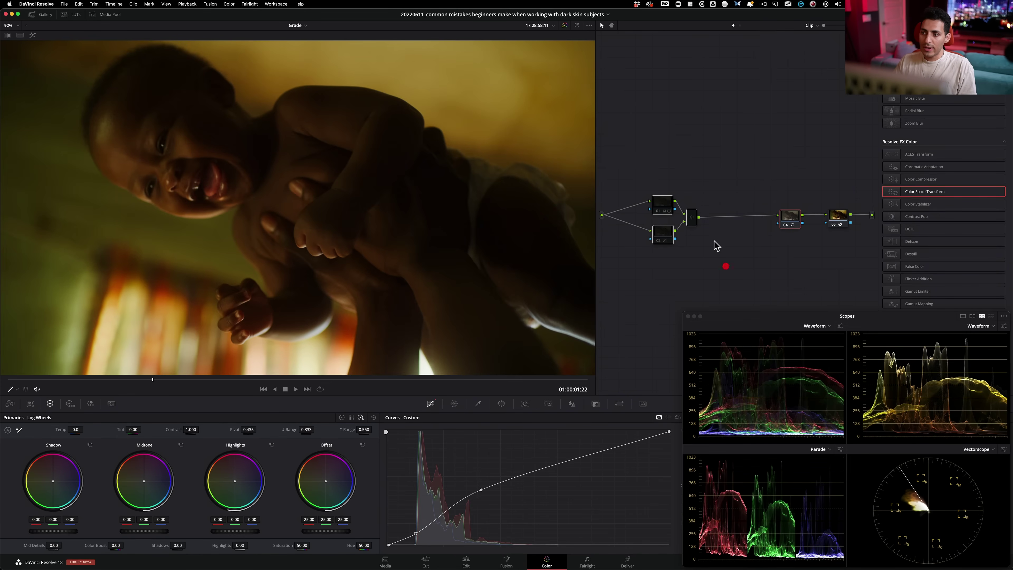
key("super+d")
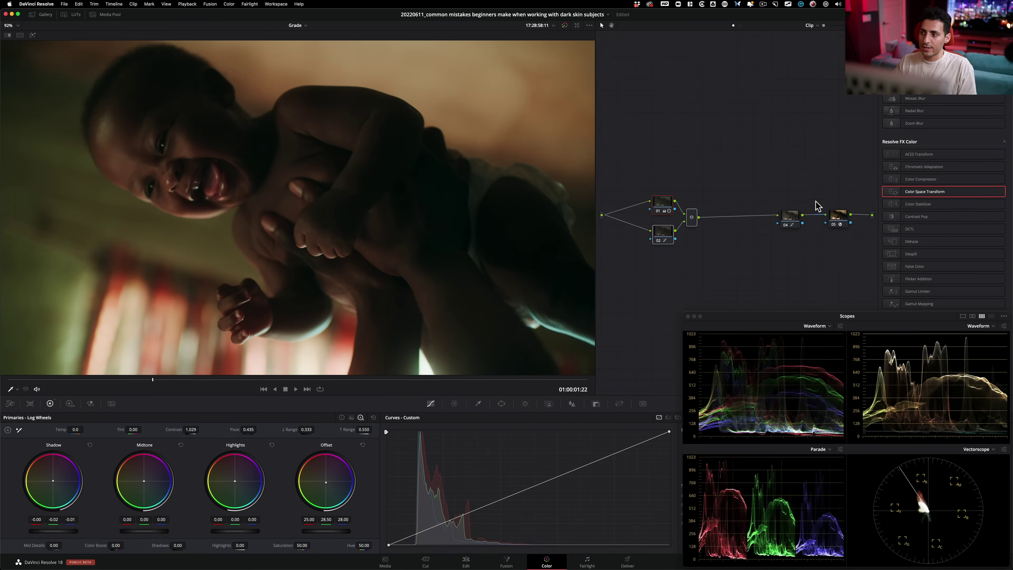
left_click(790, 216)
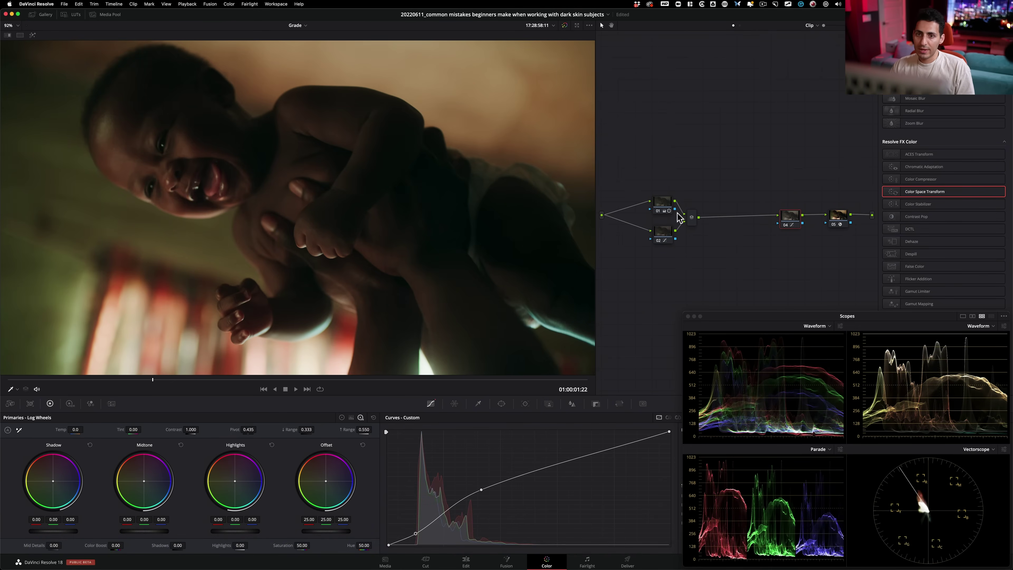
Raise node 04's upper curve point to brighten midtones, toggling the grade off and on to compare
left_click_drag(481, 492, 486, 487)
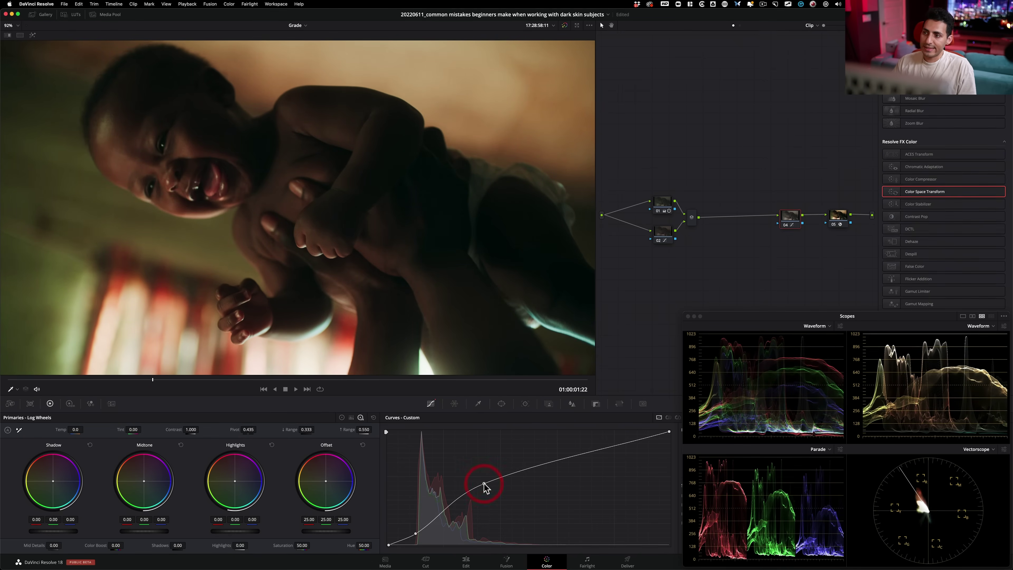
left_click(739, 257)
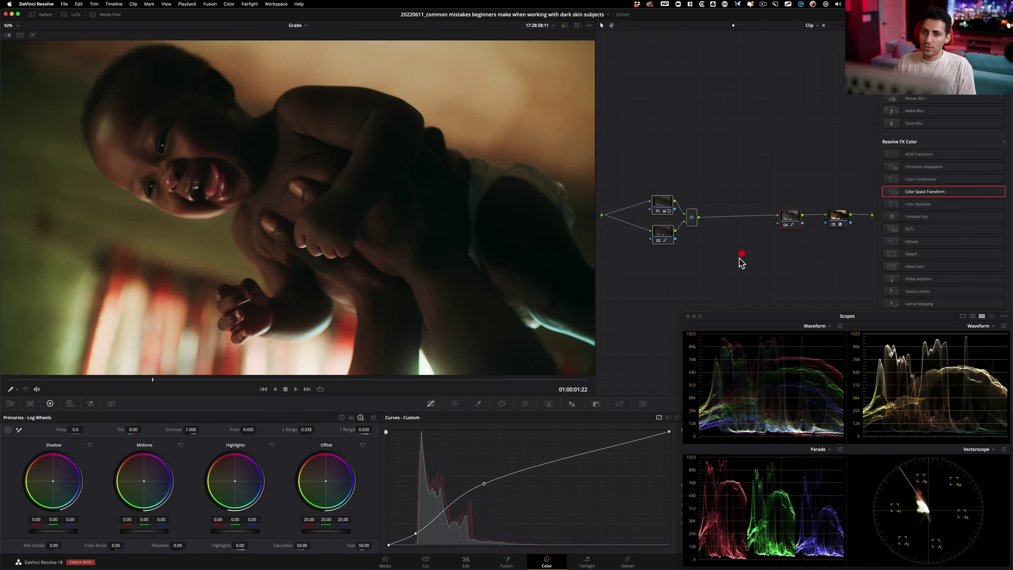
key("super+d")
key("super+d")
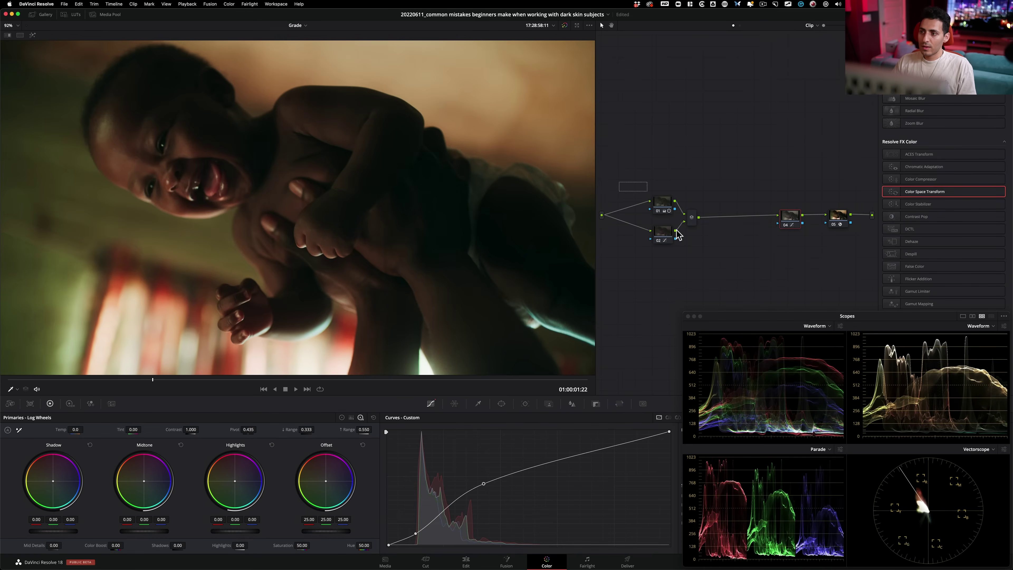
left_click(663, 203)
key("super+d")
key("super+d")
key("super+d")
key("super+d")
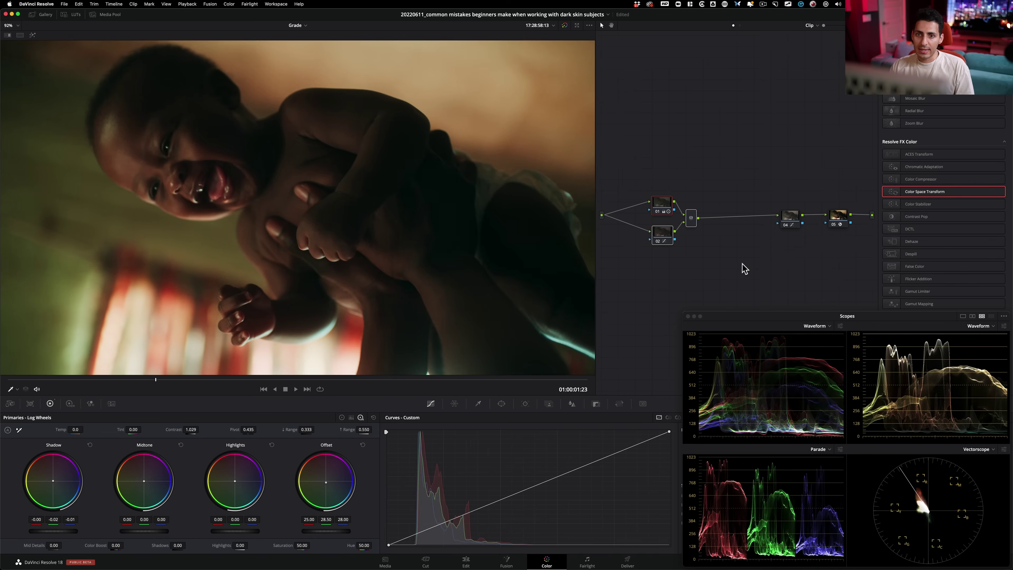
Step back one frame and nudge node 04's low curve point to keep shadows dense
key("Left")
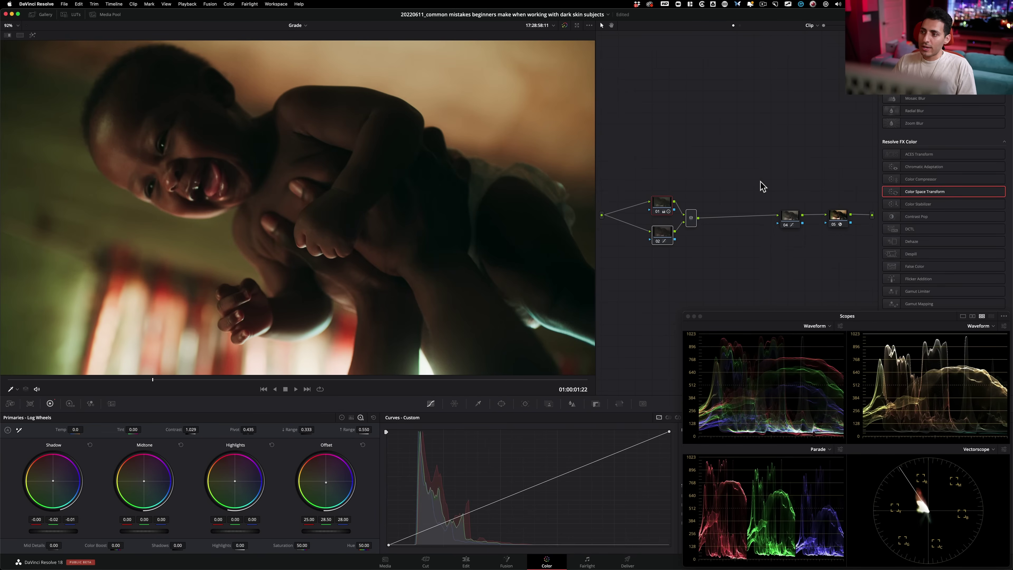
left_click(789, 217)
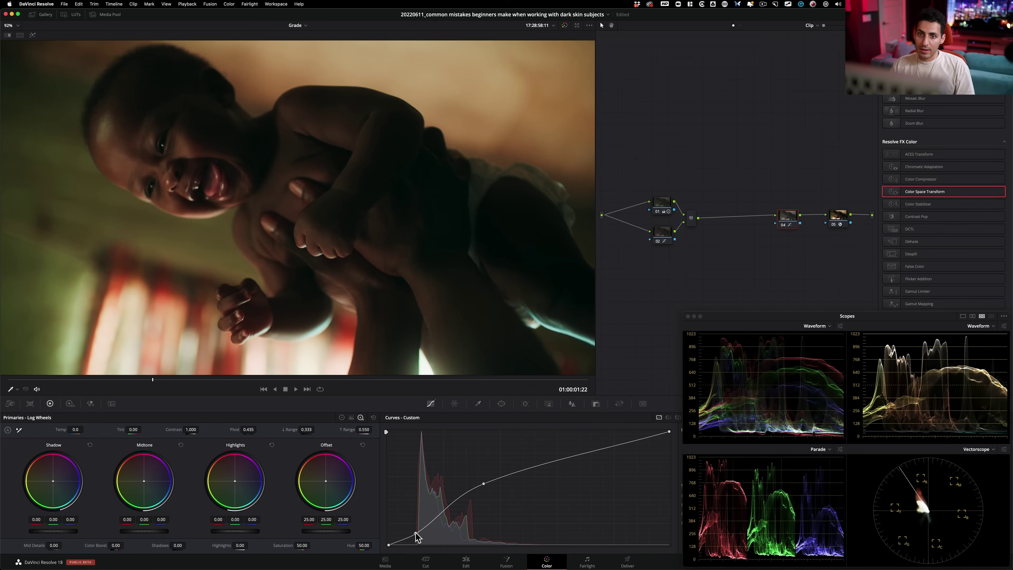
left_click_drag(416, 536, 415, 537)
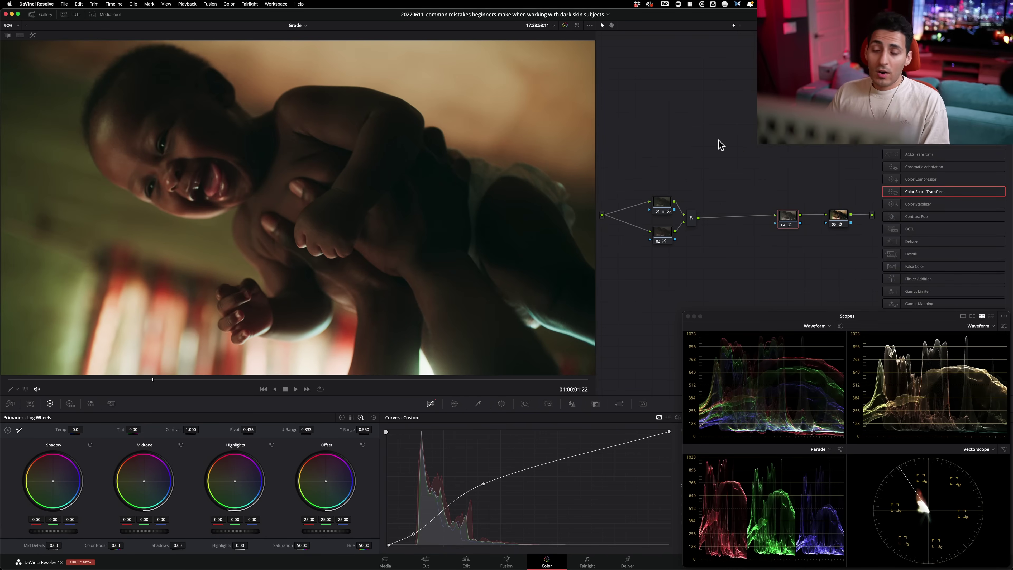
Disable nodes 01, 02 and the mixer, inspect node 05's Color Space Transform, and enable node 04
left_click_drag(627, 178, 794, 276)
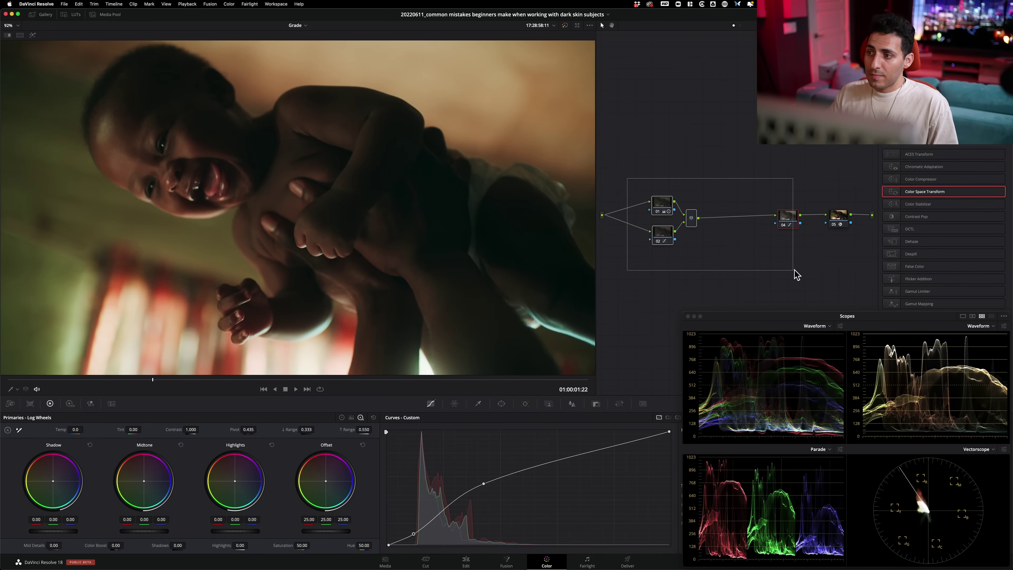
key("super+d")
left_click(765, 156)
left_click(844, 220)
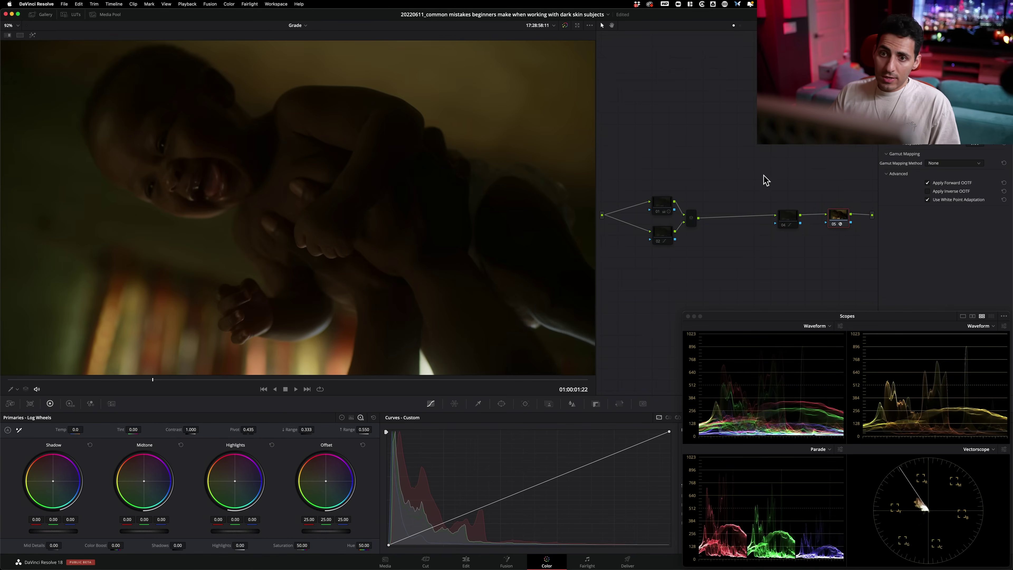
left_click(791, 222)
key("super+d")
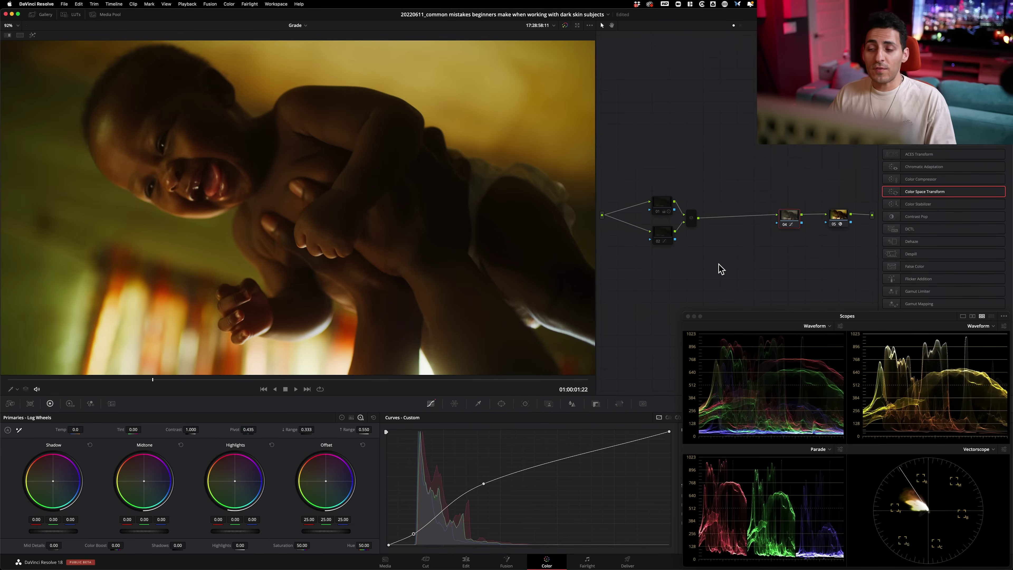
Turn the Layer Mixer and node 01 back on, then toggle node 02 to compare its effect
left_click(692, 218)
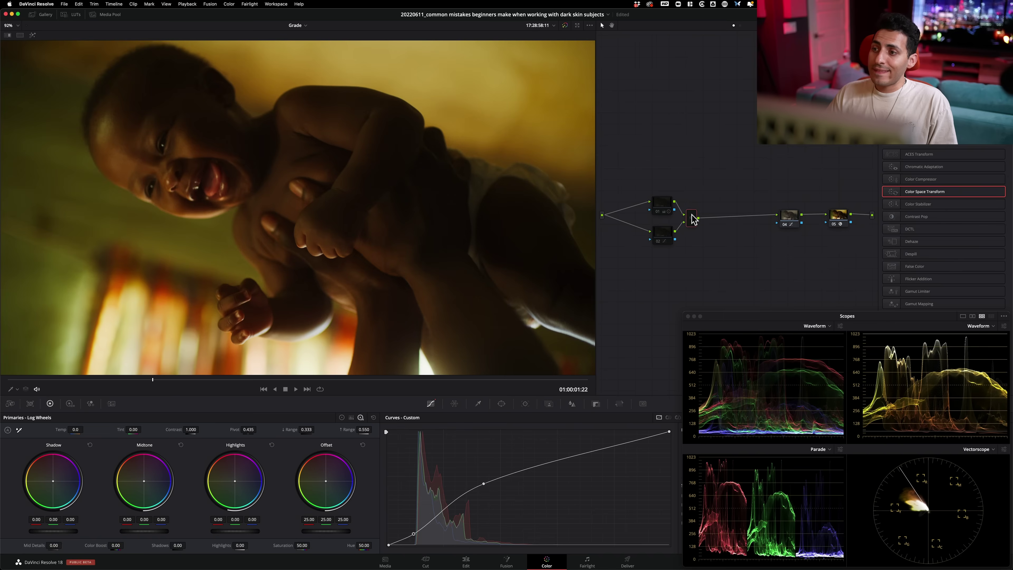
key("super+d")
left_click(693, 194)
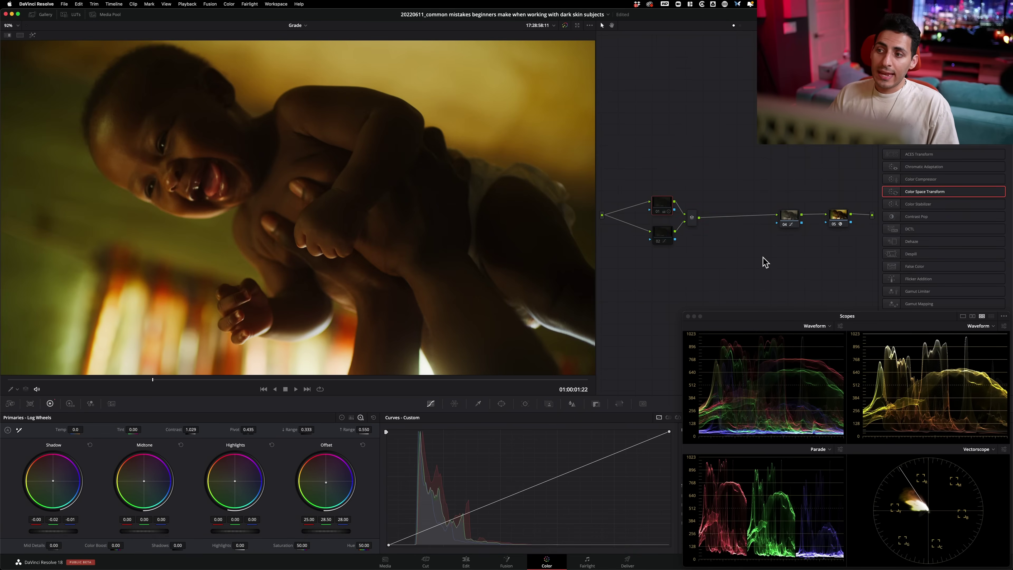
left_click(660, 207)
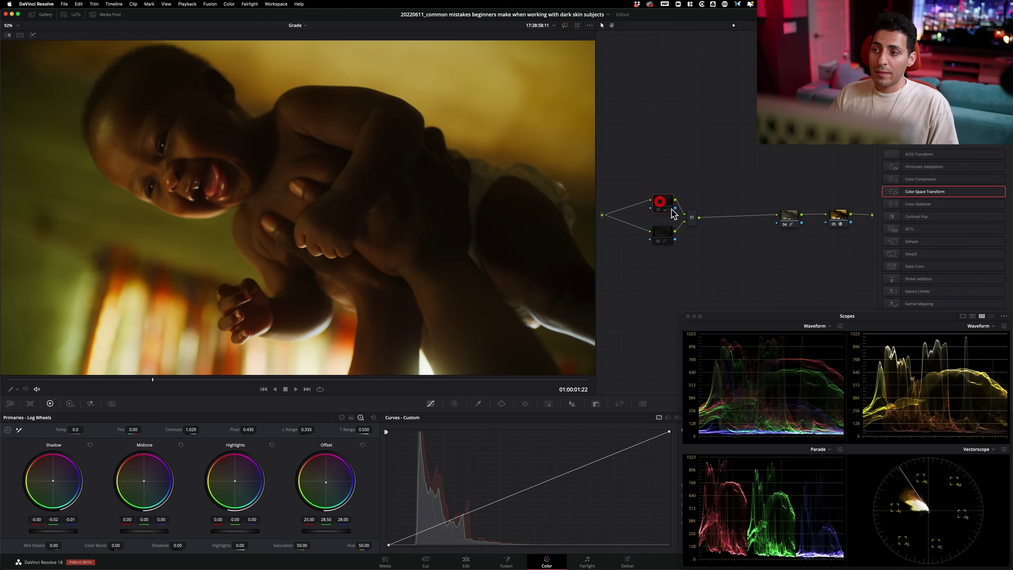
key("super+d")
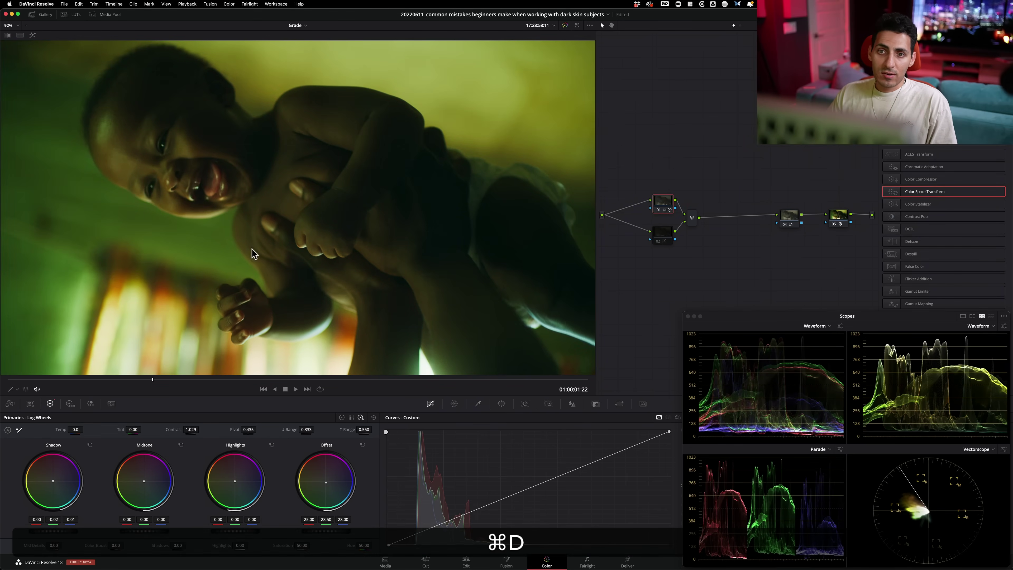
left_click(662, 233)
key("super+d")
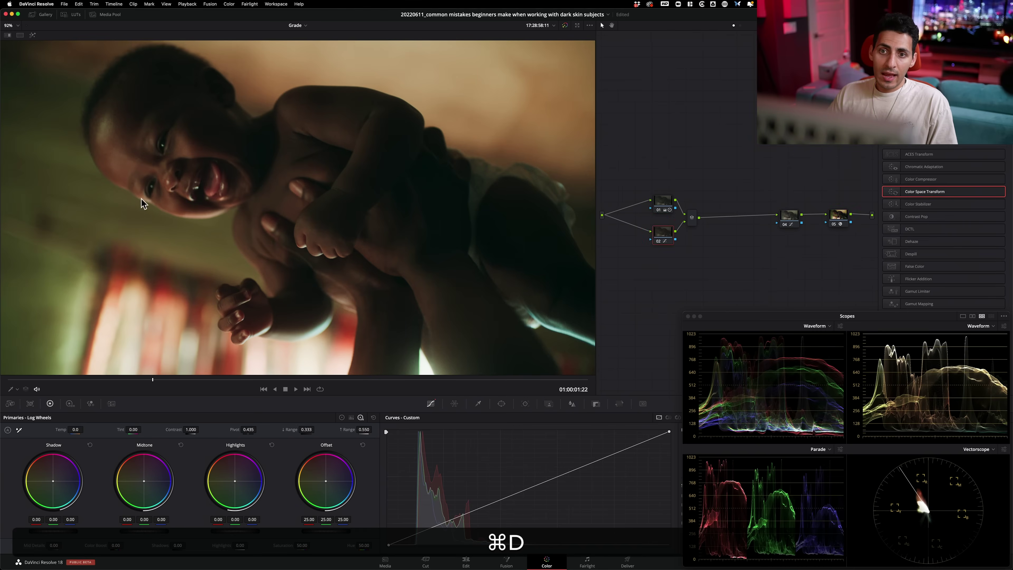
key("super+d")
Show node 02's Hue vs Hue skin curve and toggle its skin fix on and off
left_click(672, 419)
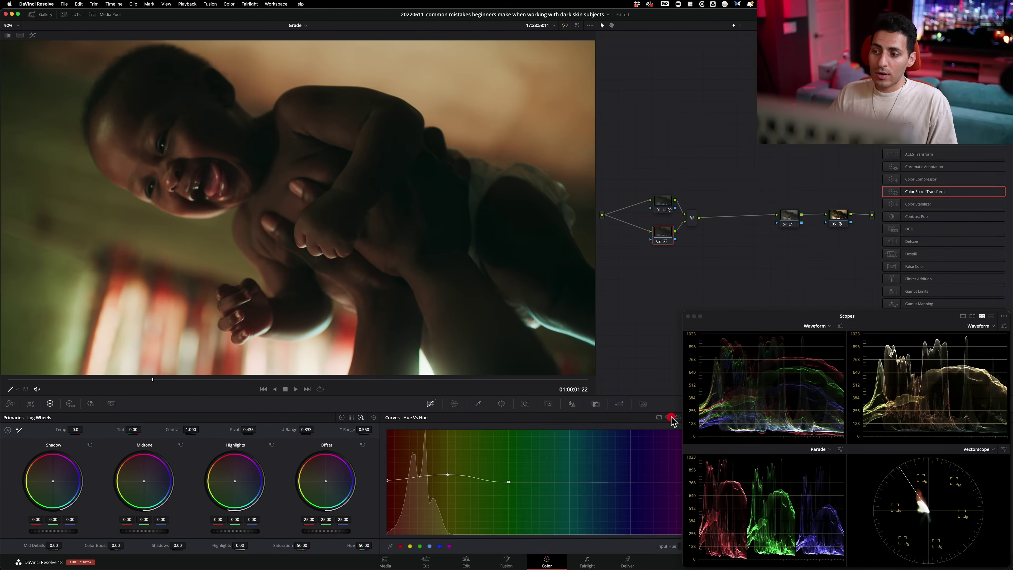
key("super+d")
key("super+d")
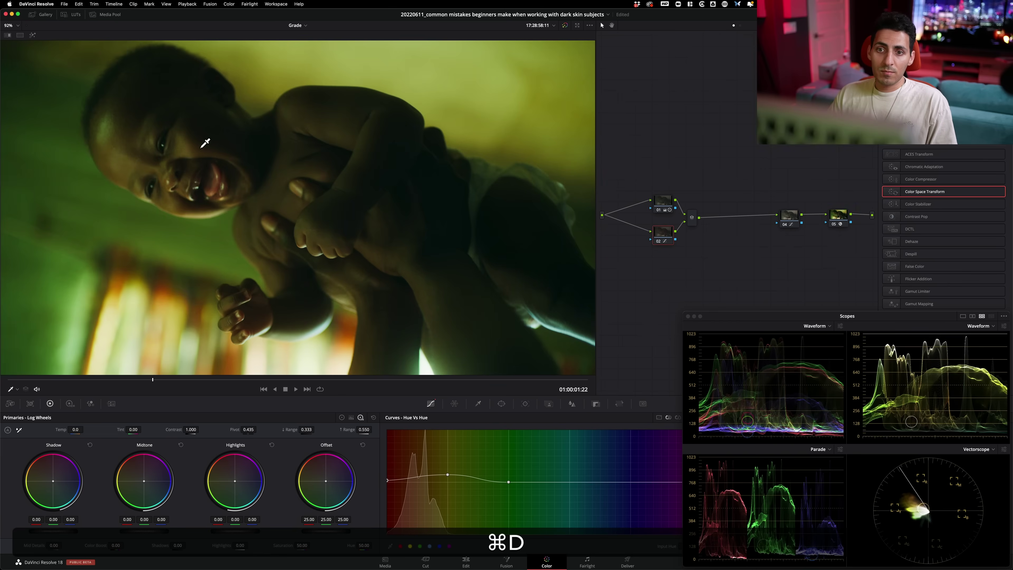
Re-enable all nodes and compare beginner and final grades split-screen in an enlarged viewer
key("super+d")
left_click_drag(674, 163, 735, 288)
key("super+d")
key("super+d")
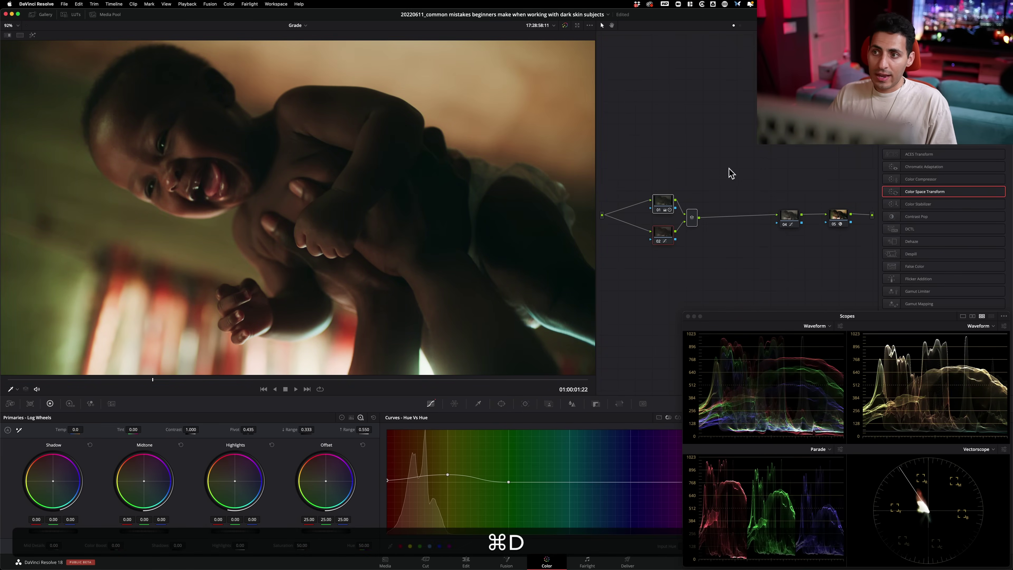
left_click(724, 140)
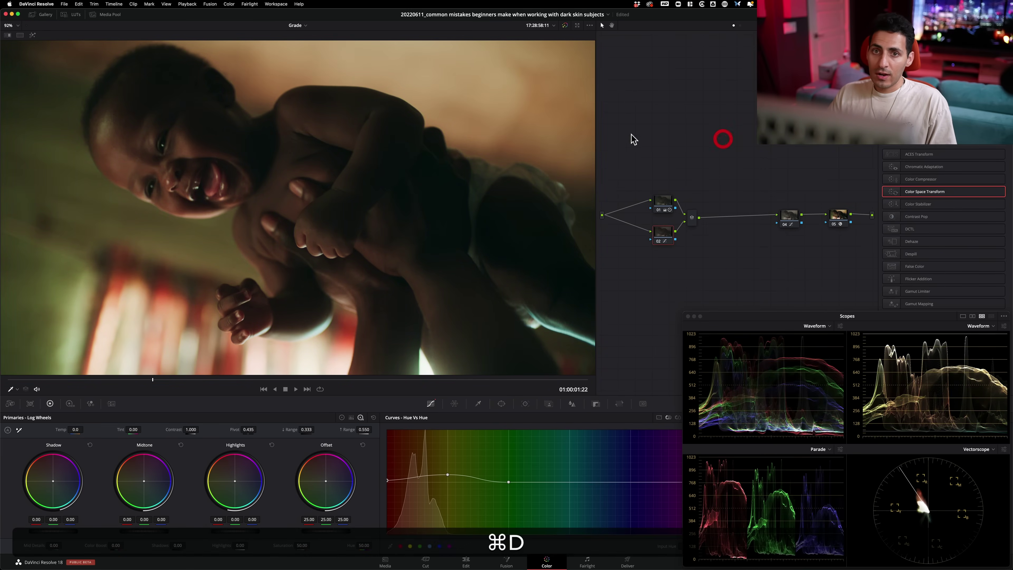
left_click(20, 36)
key("shift+f")
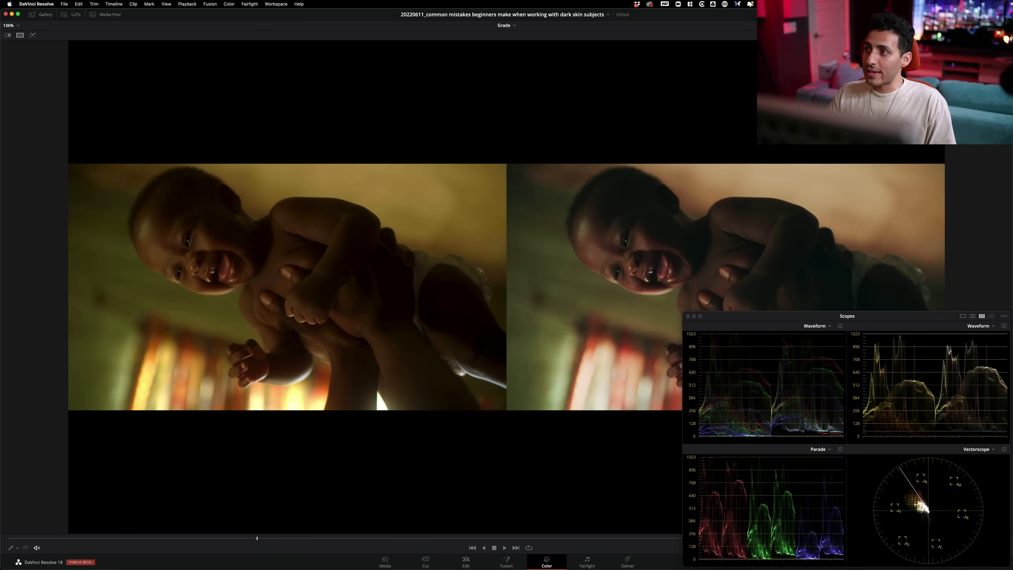
Close the floating Scopes window so both graded halves are unobstructed
left_click(688, 316)
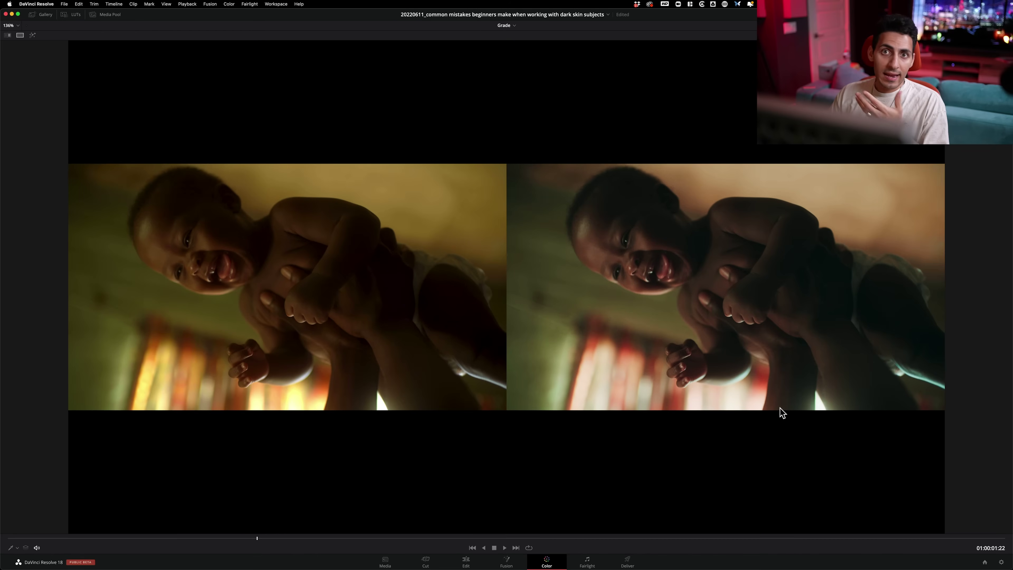
Exit the enlarged viewer and turn off the split-screen wipe to show only the final grade
key("shift+f")
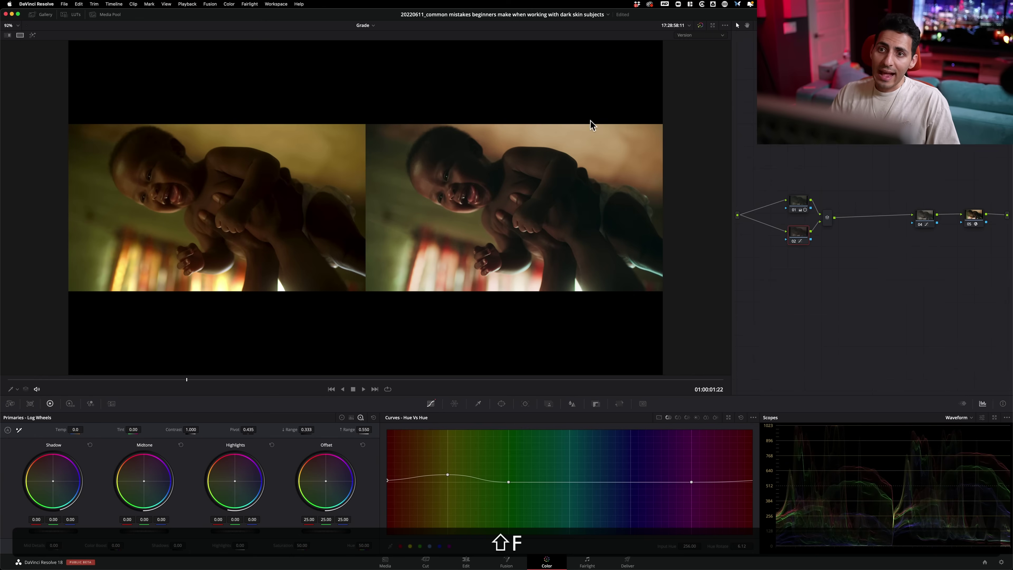
left_click(7, 36)
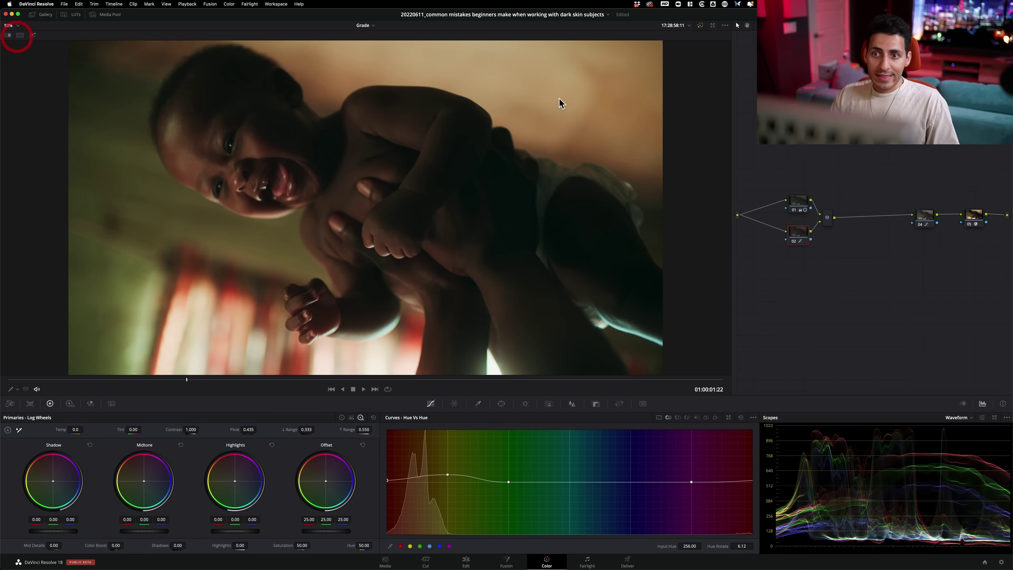